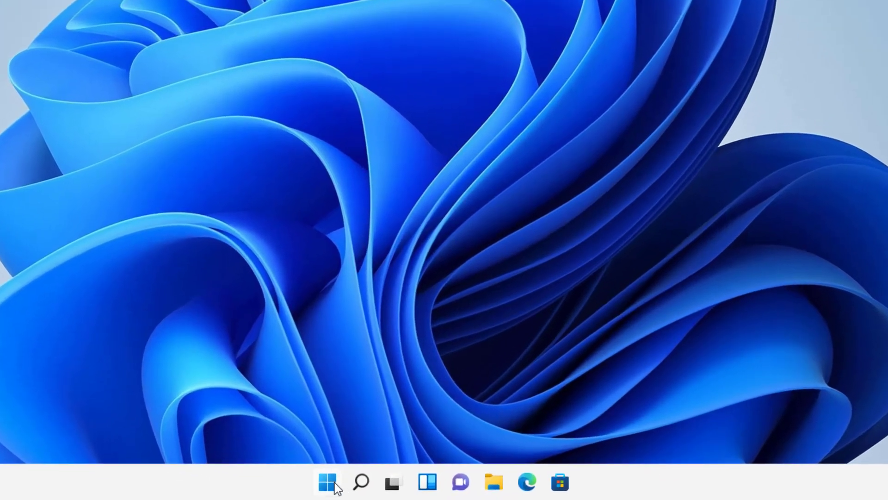
- Bring up the Start button's quick-link menu of system shortcuts
right_click(337, 485)
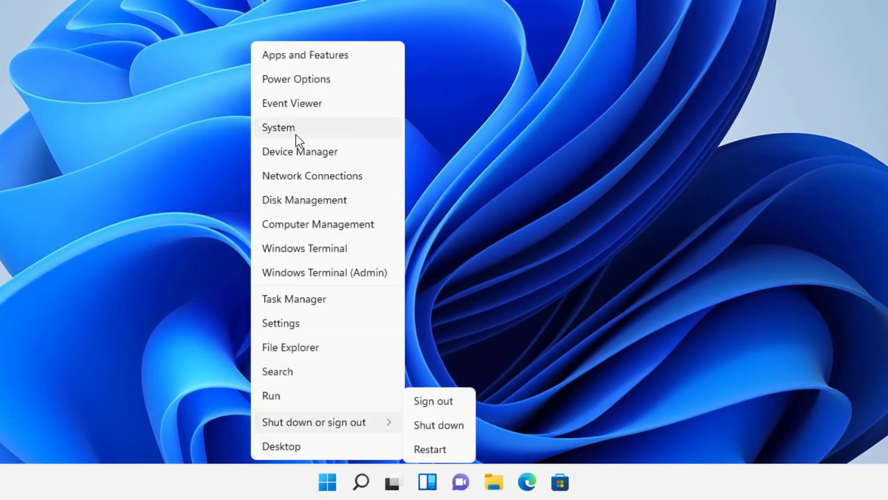
click(312, 482)
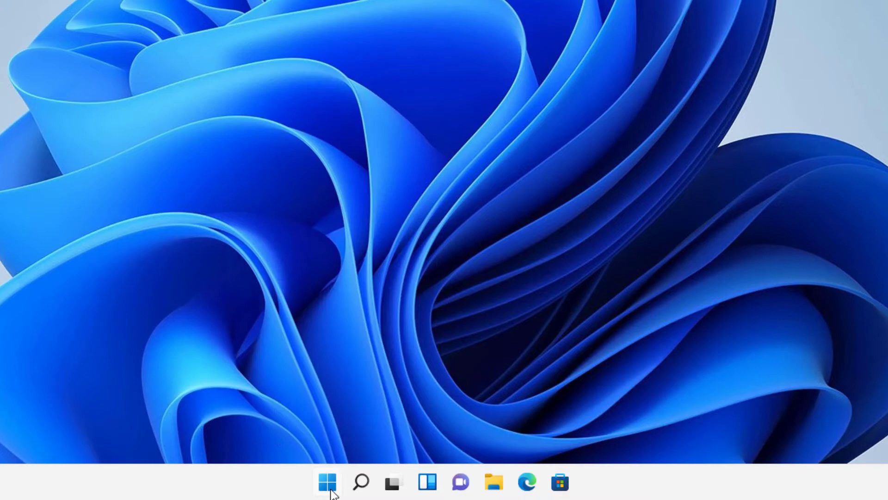
right_click(324, 481)
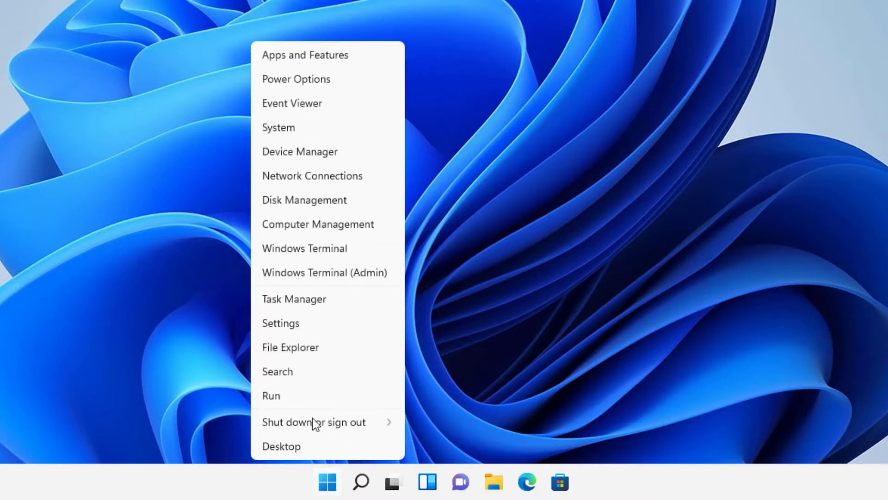
click(292, 135)
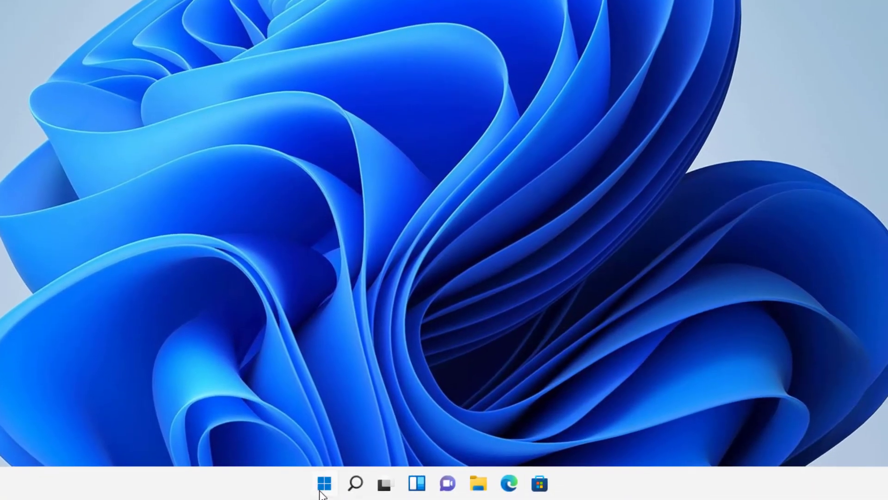
- Go to Settings › System › About to view this PC's specifications
click(322, 485)
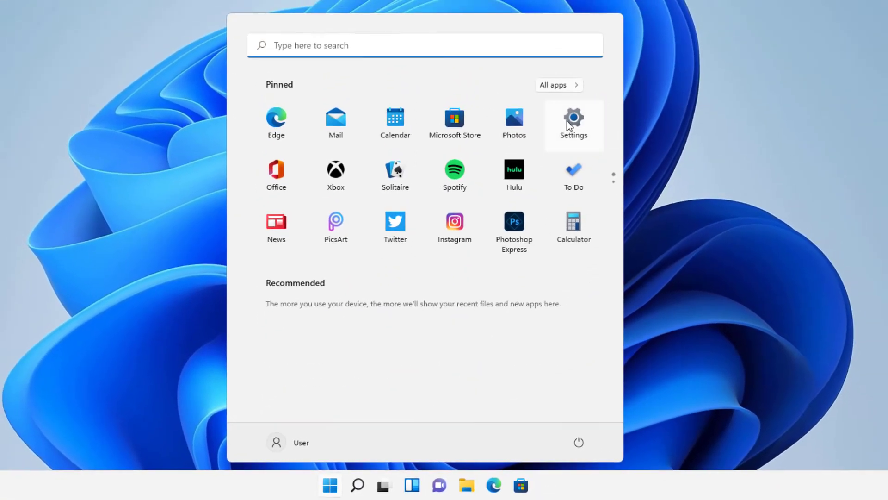
click(572, 121)
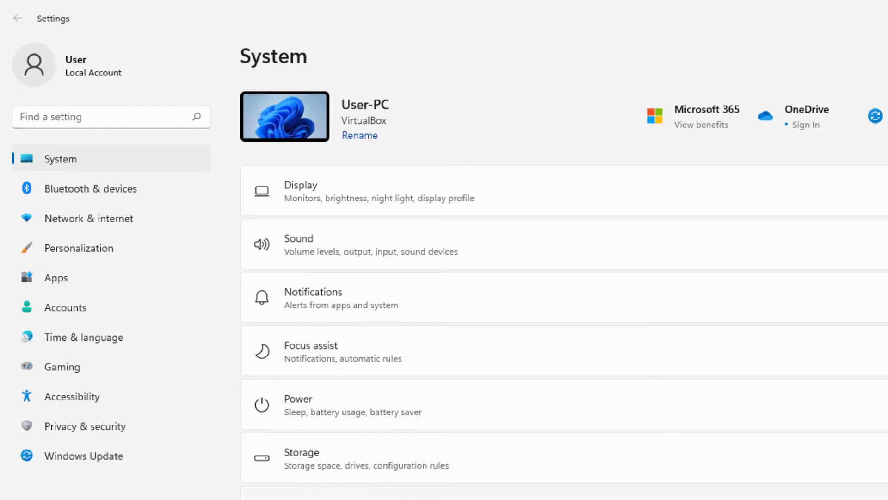
scroll(564, 324, down, 2)
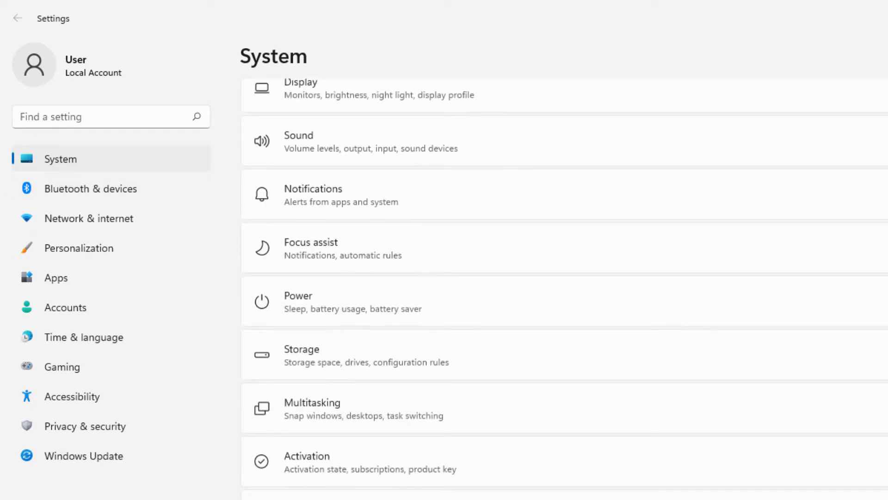
scroll(564, 287, down, 2)
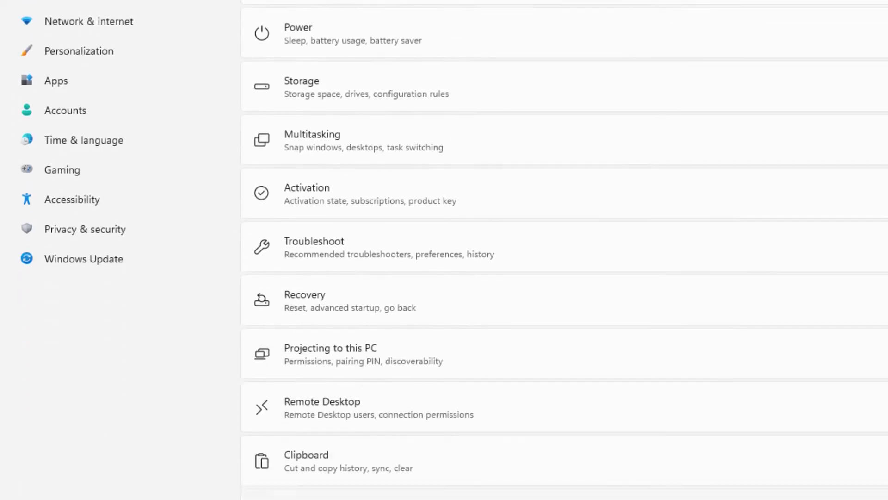
click(357, 412)
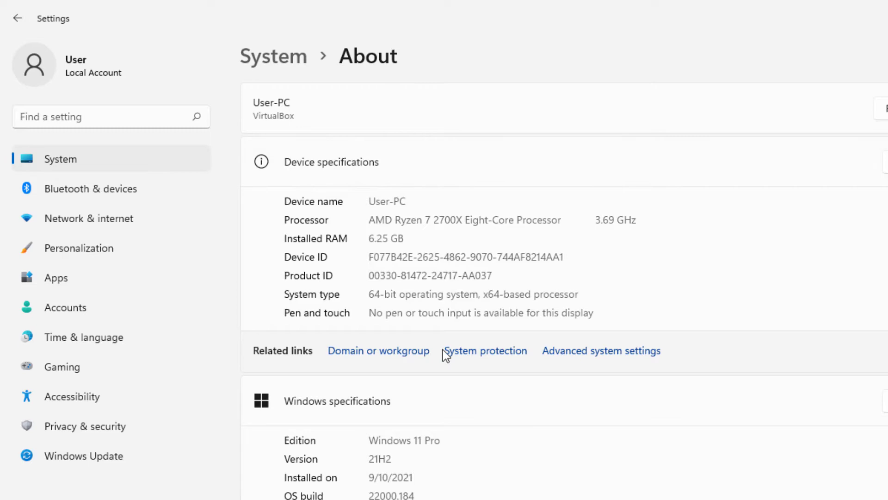
- Turn on protection for Local Disk (C:) with Max Usage at 5% (2.47 GB) and apply it
click(479, 353)
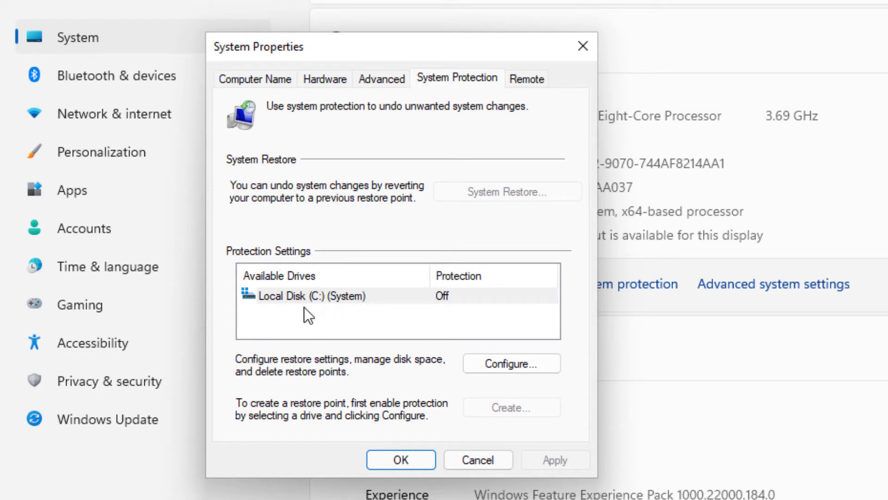
click(368, 294)
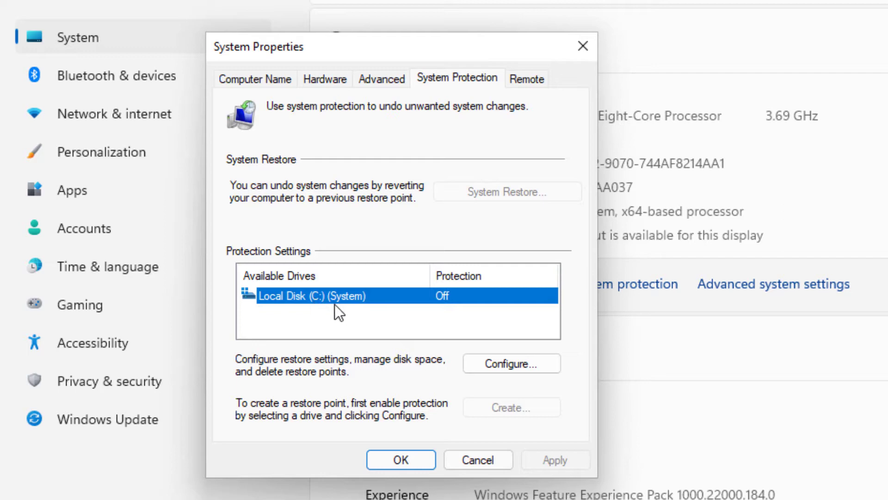
click(499, 361)
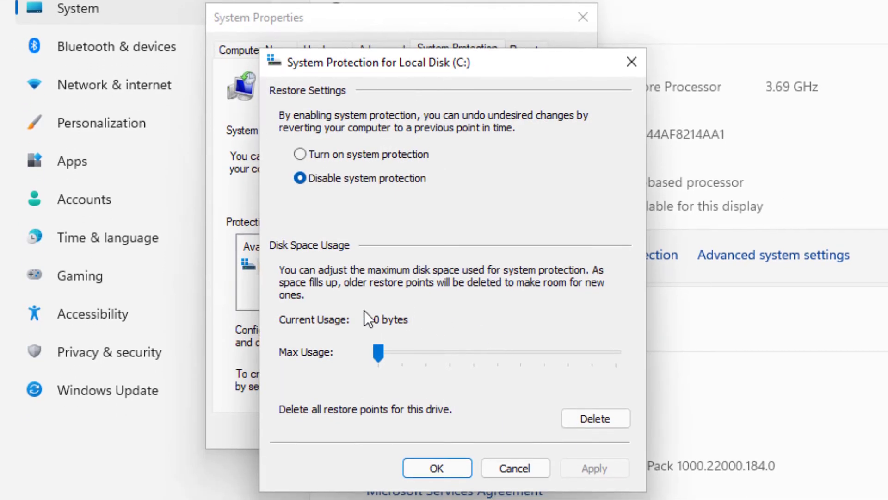
click(349, 157)
click(396, 180)
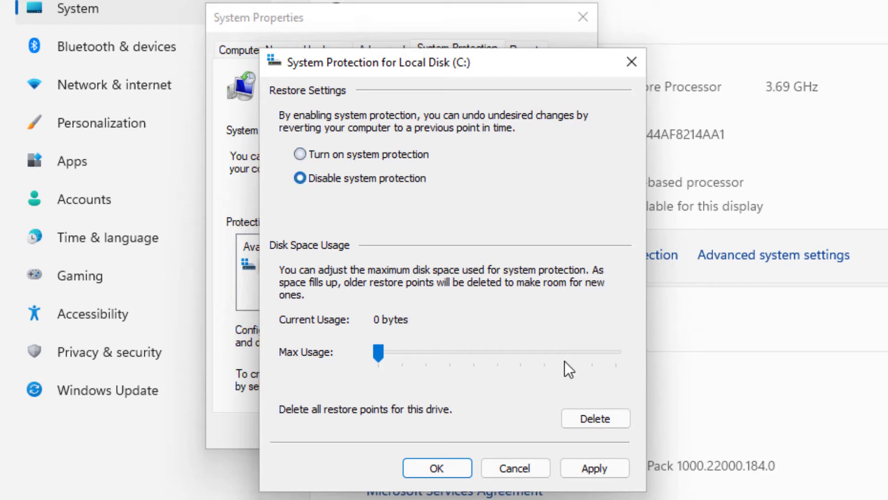
click(342, 157)
mouse_move(380, 354)
mouse_down()
mouse_move(616, 335)
mouse_move(650, 345)
mouse_move(637, 336)
mouse_move(566, 350)
mouse_move(404, 346)
mouse_move(406, 355)
mouse_move(373, 355)
mouse_move(392, 351)
mouse_up()
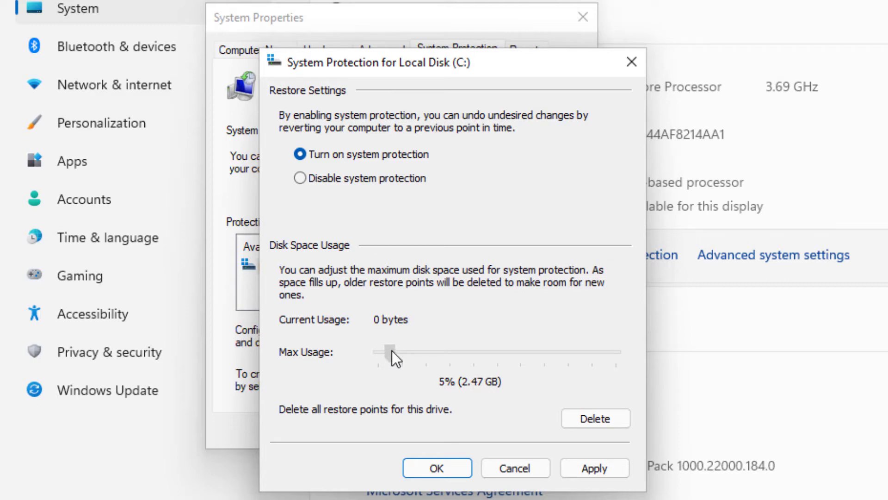
click(576, 471)
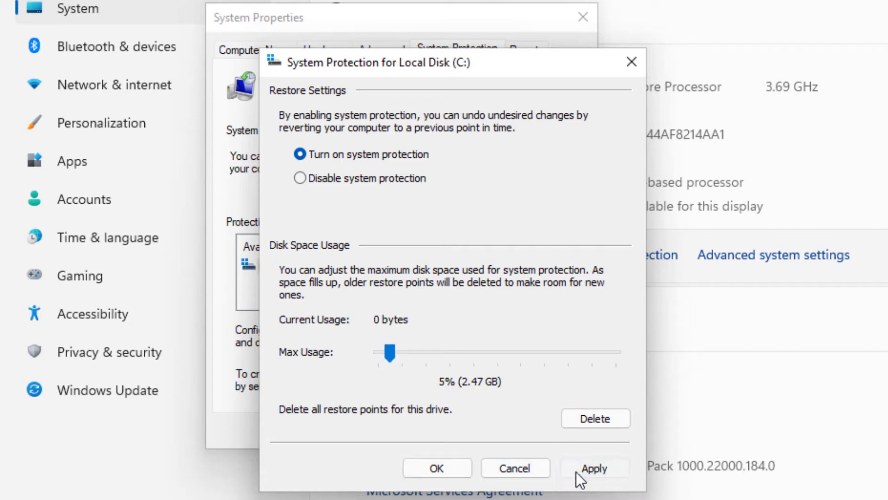
click(451, 468)
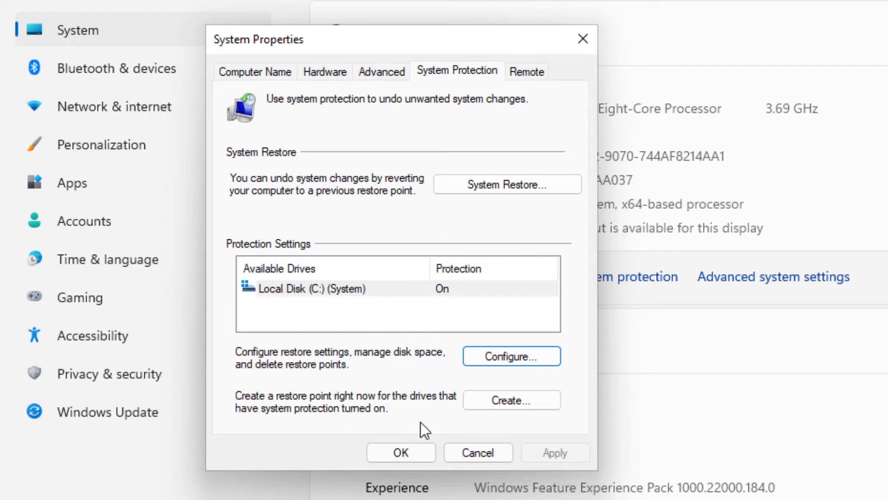
- Create a restore point described as TEST1, then close System Properties
click(500, 401)
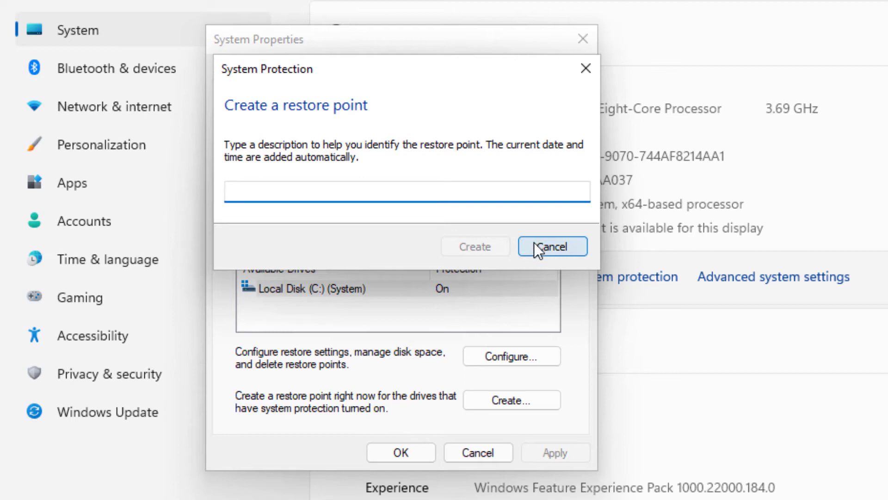
text(TEST1)
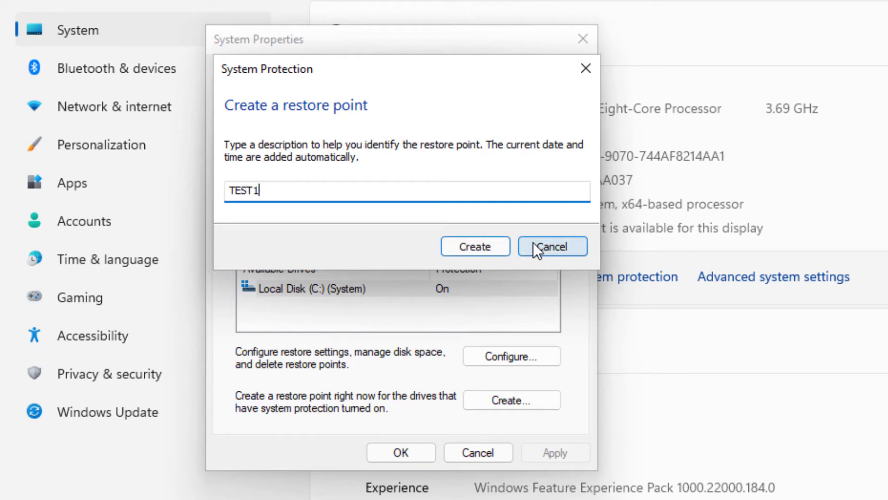
click(494, 247)
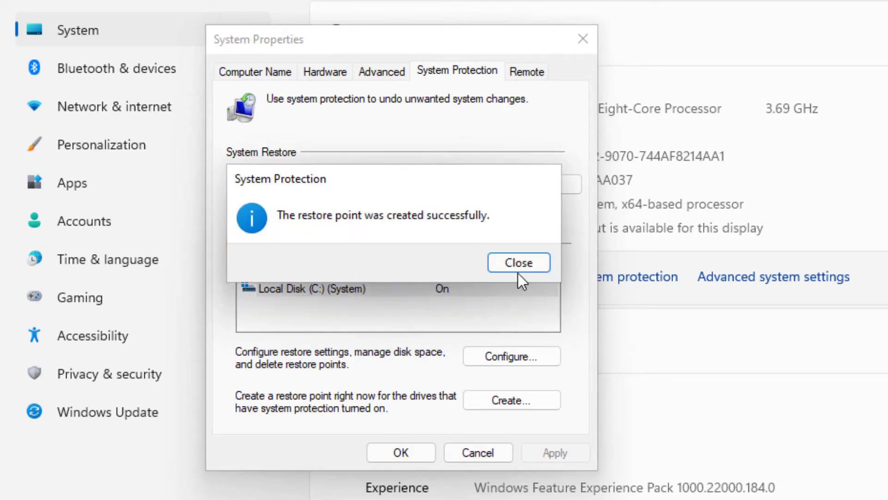
click(517, 272)
click(419, 450)
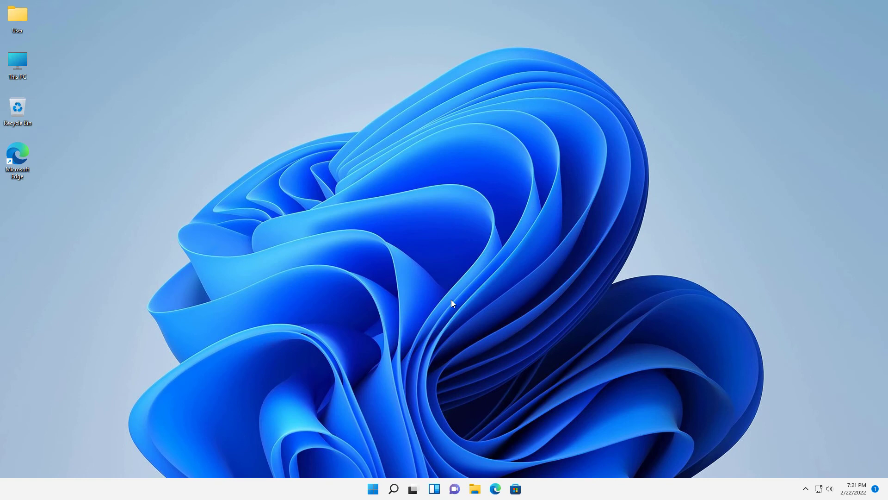
- Search Windows for 'system restore' and open the Create a restore point result
click(373, 489)
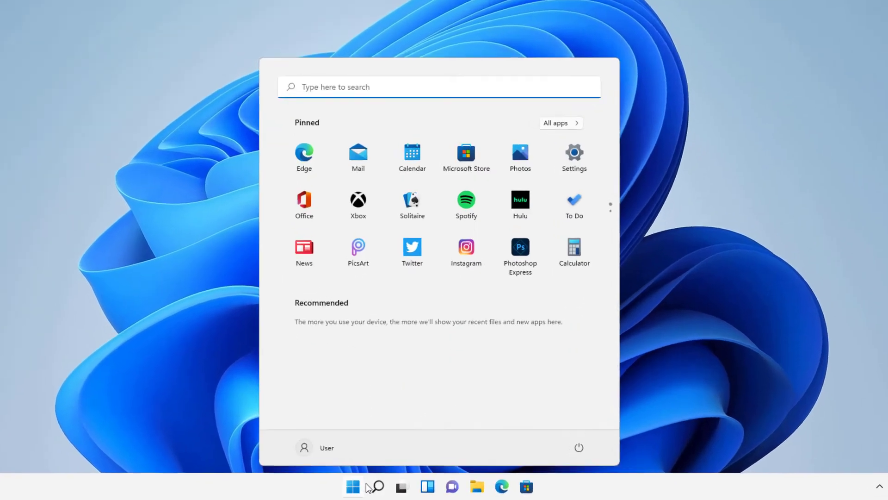
click(376, 487)
click(353, 486)
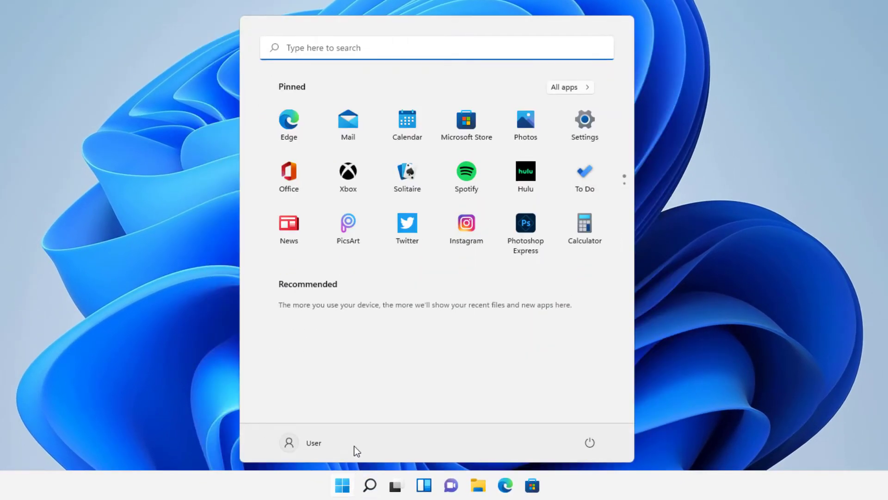
click(311, 51)
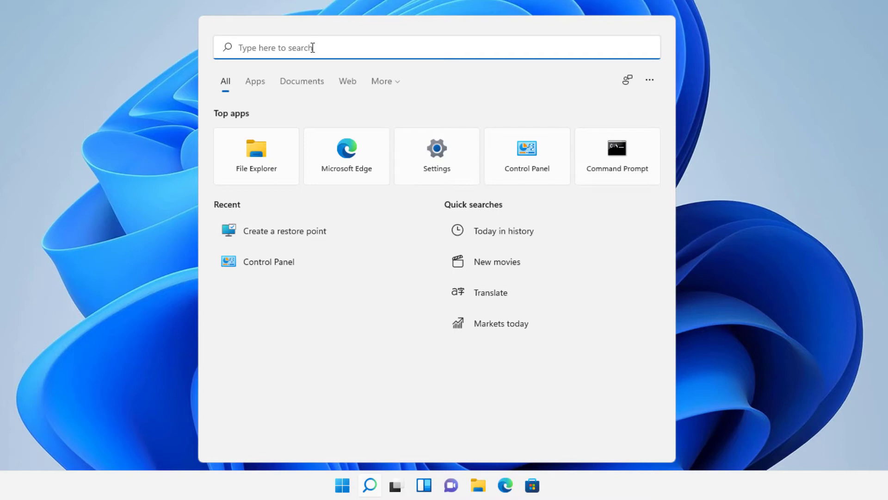
text(r)
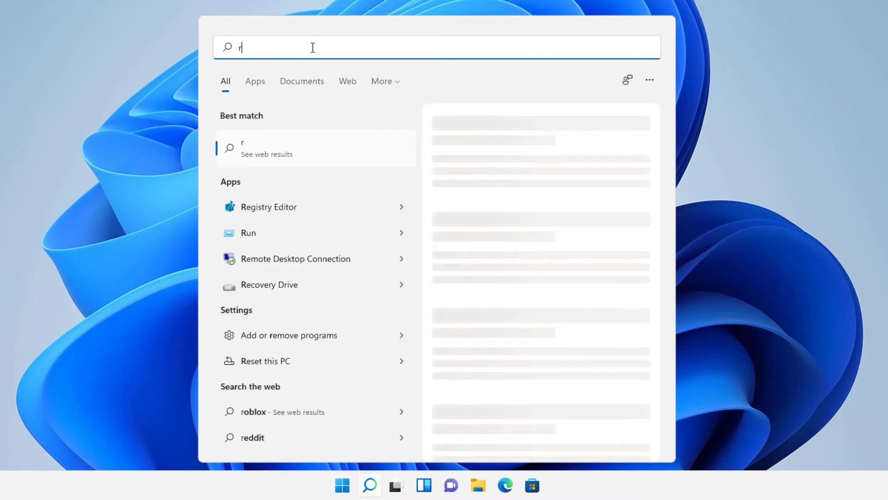
key(BackSpace)
text(system resto)
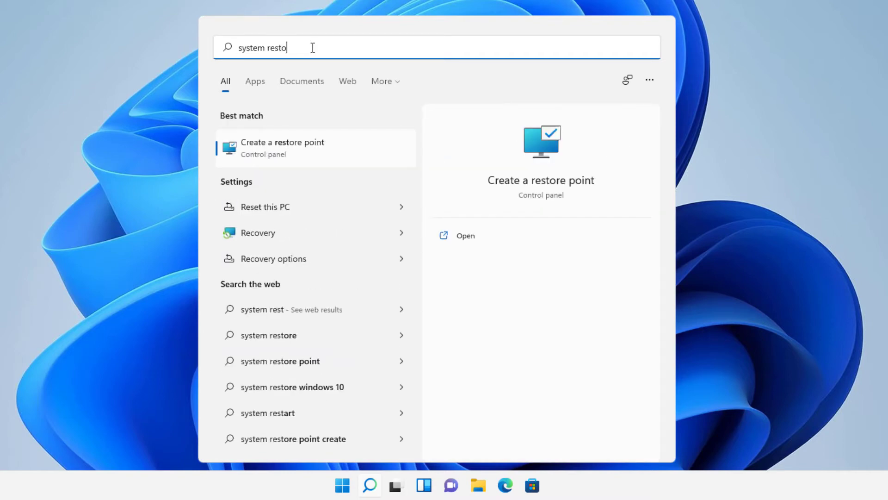
text(re)
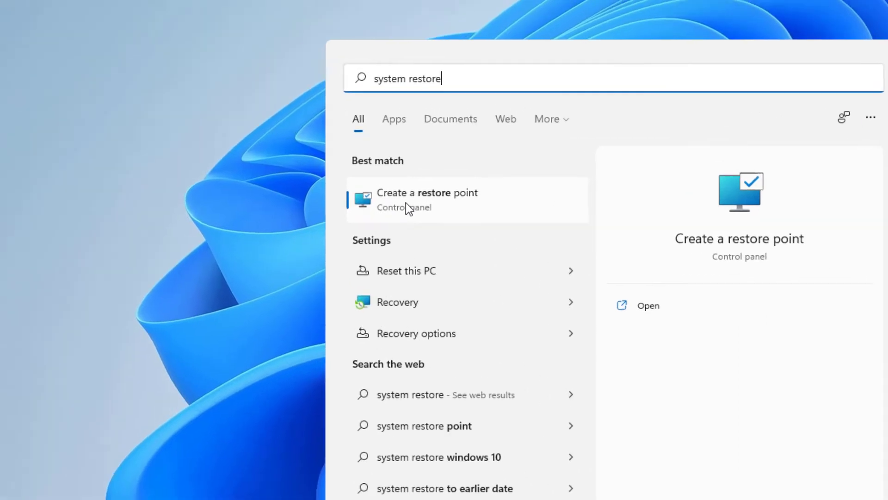
click(266, 149)
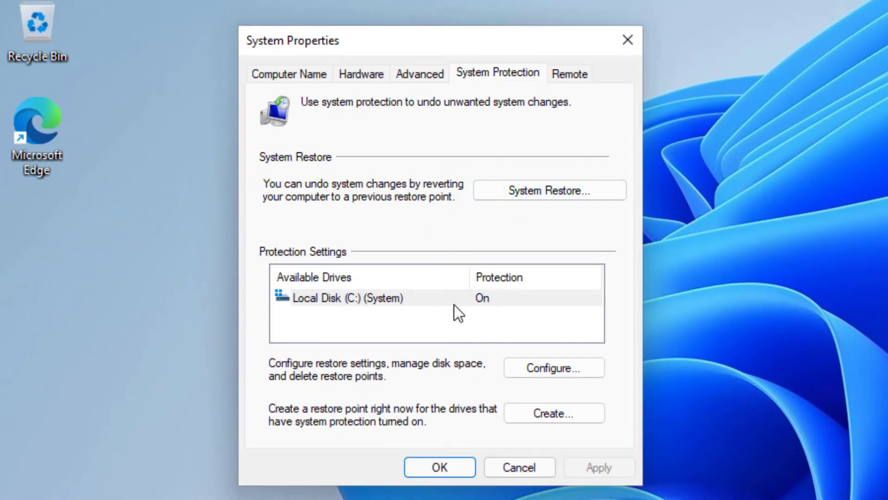
- Add a restore point for drive C: described as TEST2 and close the confirmation
click(533, 415)
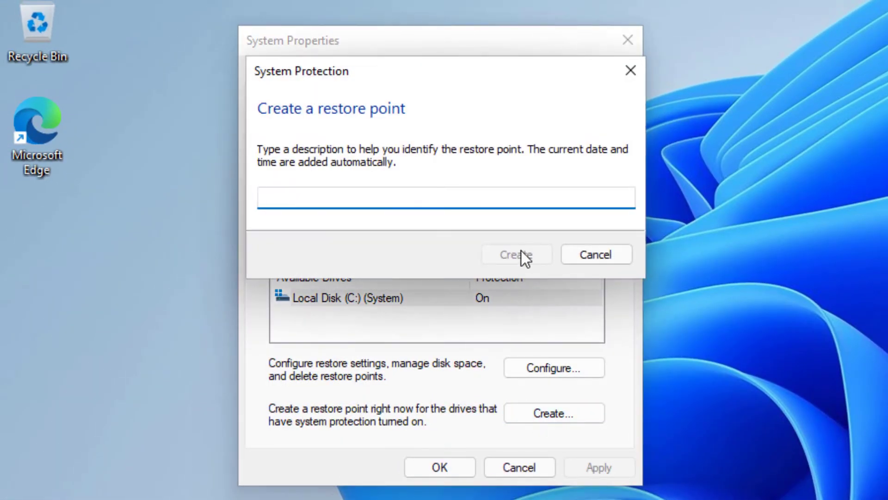
text(t)
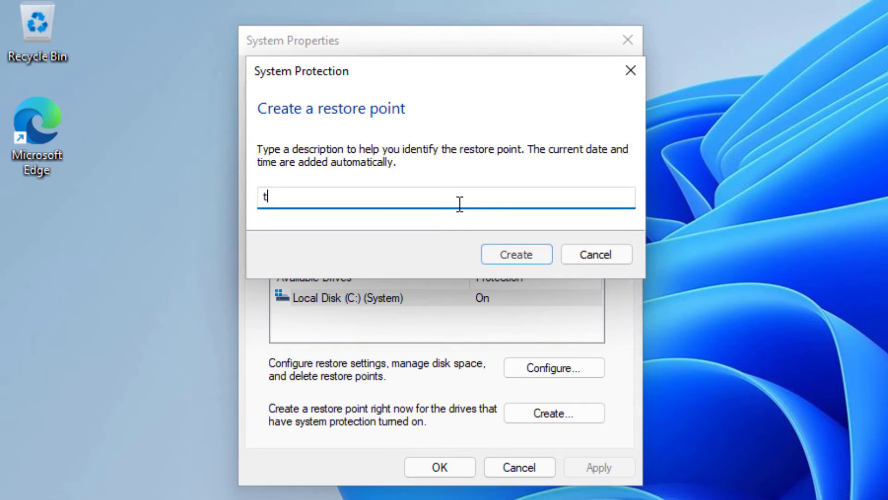
text(est)
key(BackSpace)
key(BackSpace)
key(BackSpace)
key(BackSpace)
text(TEST)
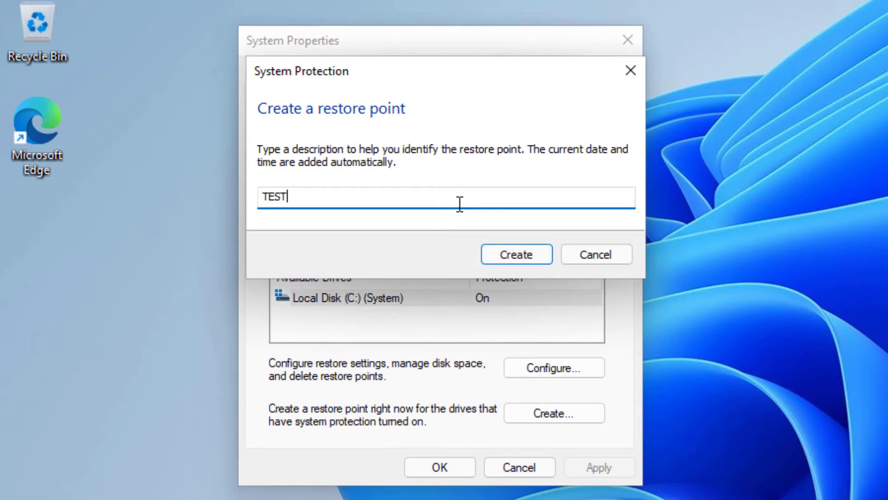
text(2)
click(534, 254)
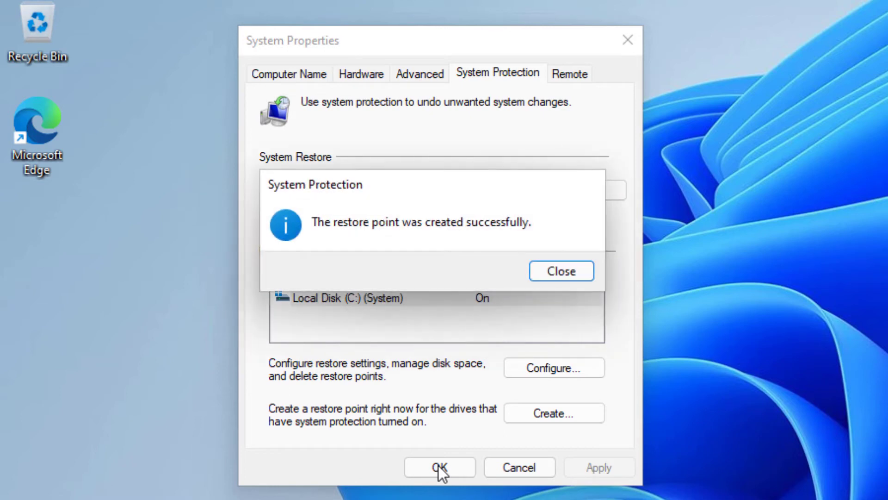
click(560, 272)
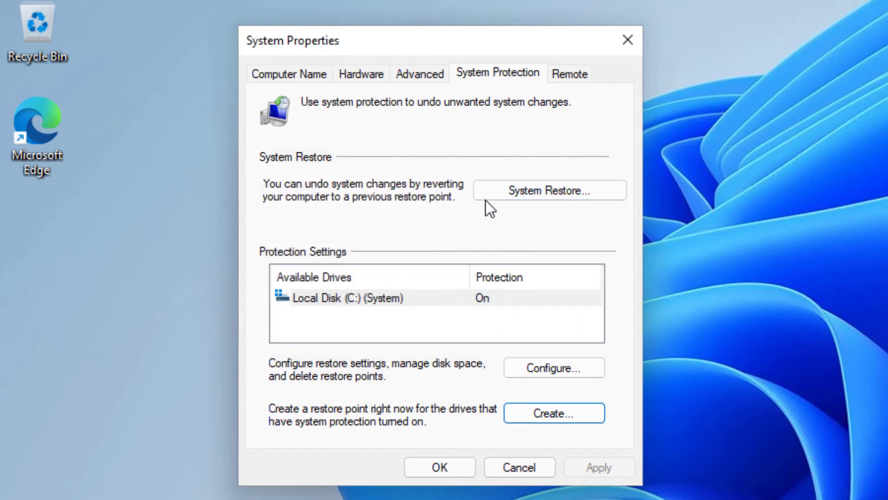
- In the System Restore wizard, scan which programs the TEST1 restore point would affect
click(518, 190)
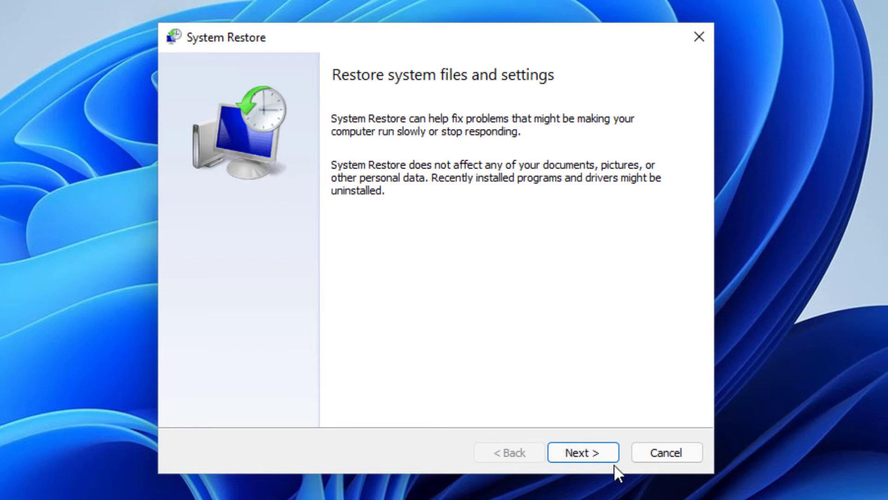
click(602, 451)
click(360, 224)
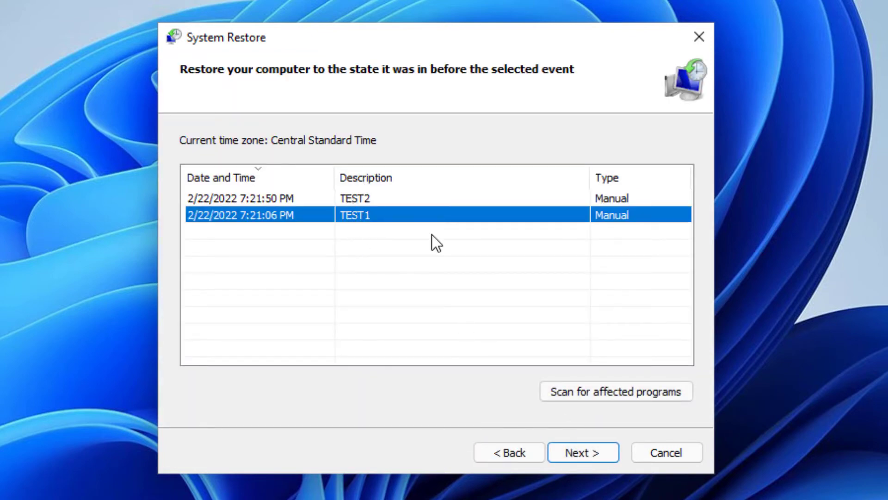
click(610, 394)
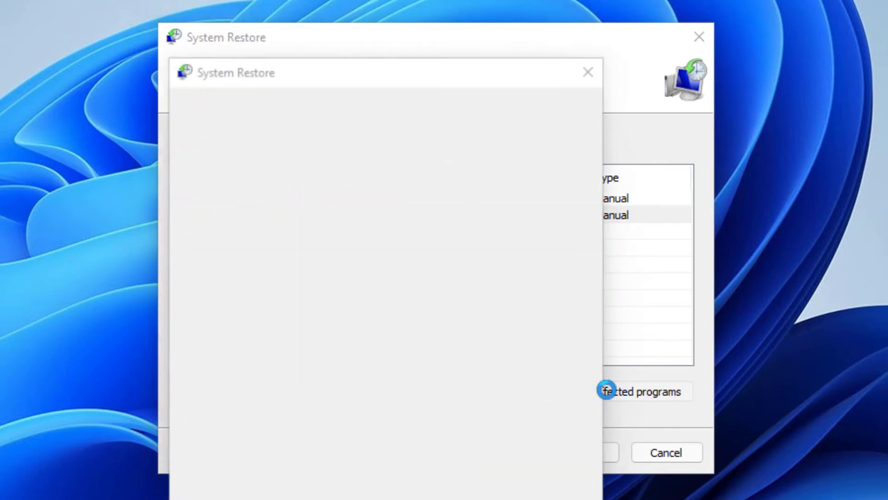
click(567, 284)
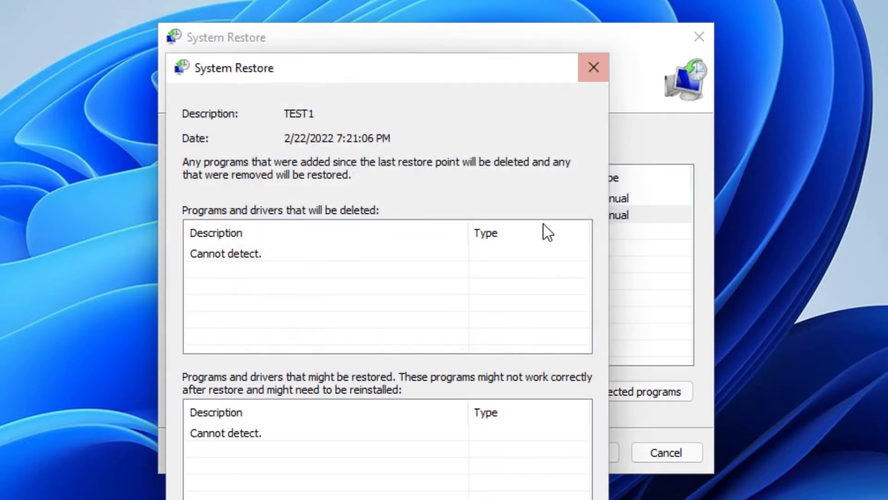
click(590, 78)
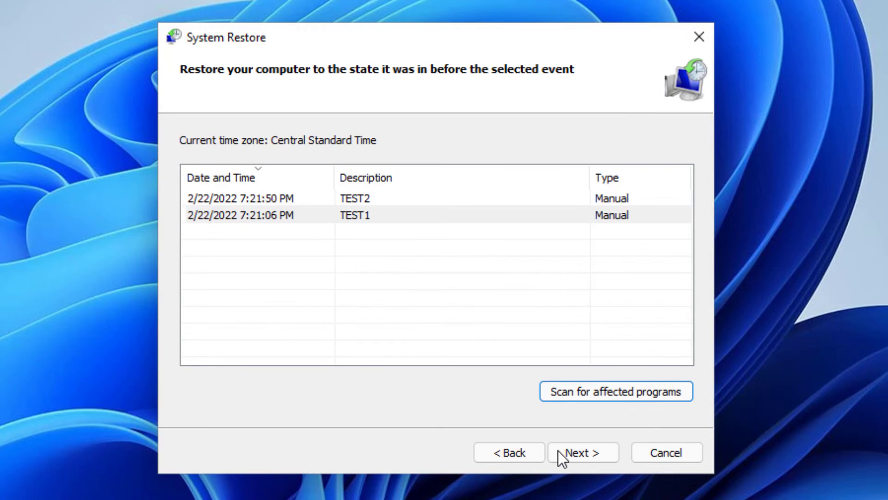
- Reselect TEST1, step forward and back, then cancel the wizard without restoring
click(344, 214)
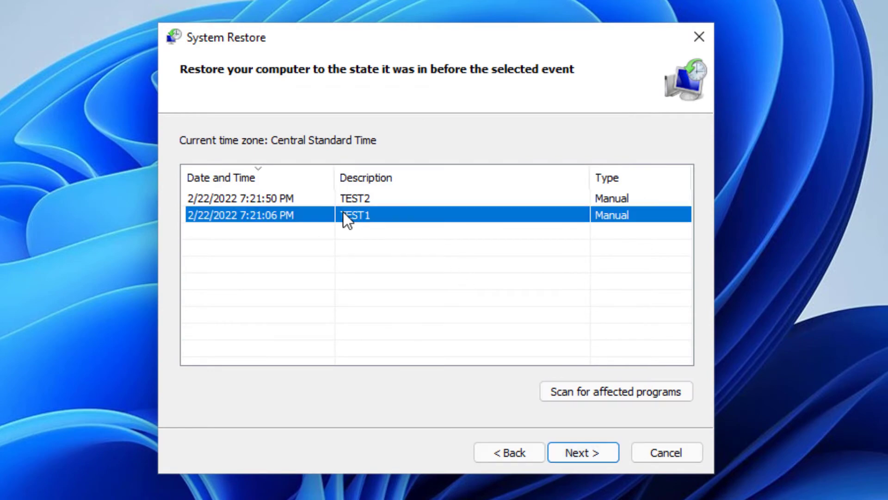
click(591, 453)
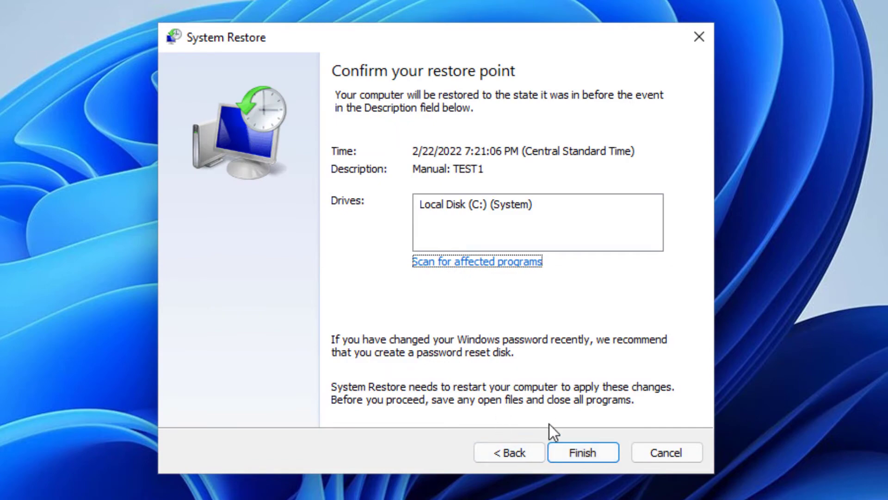
click(496, 449)
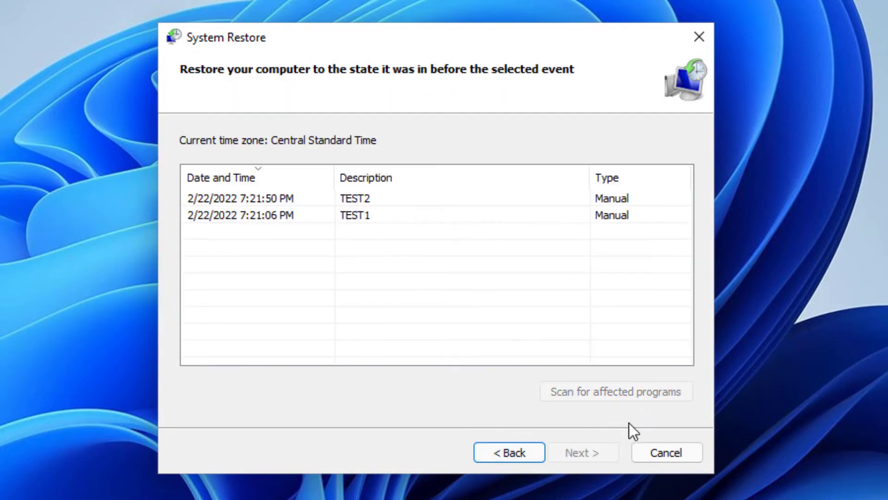
click(657, 453)
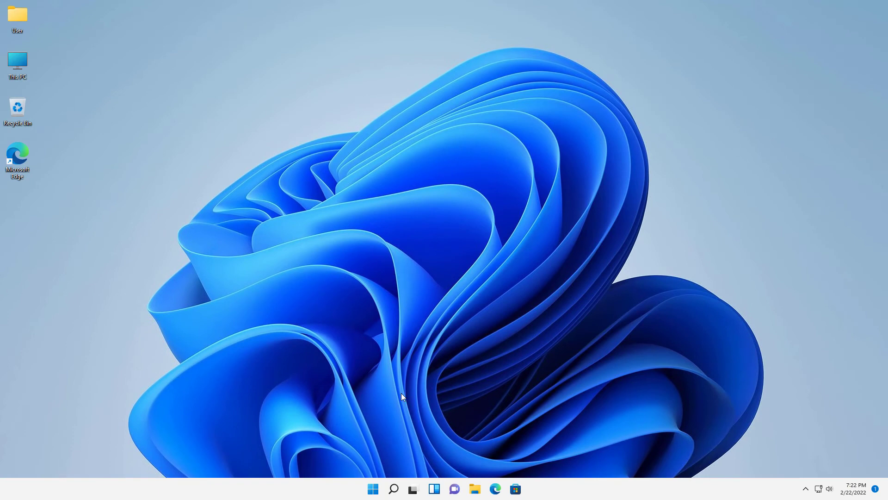
- Open the Start menu's Power options to restart into the recovery environment
click(373, 489)
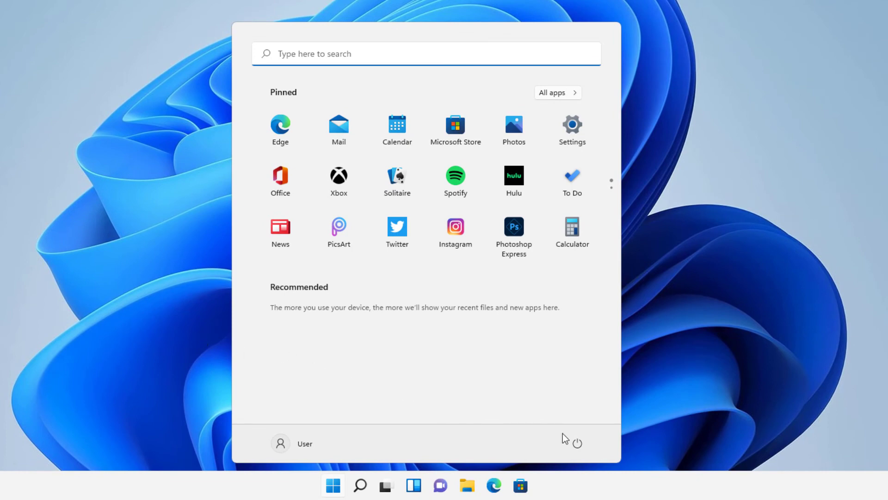
click(575, 447)
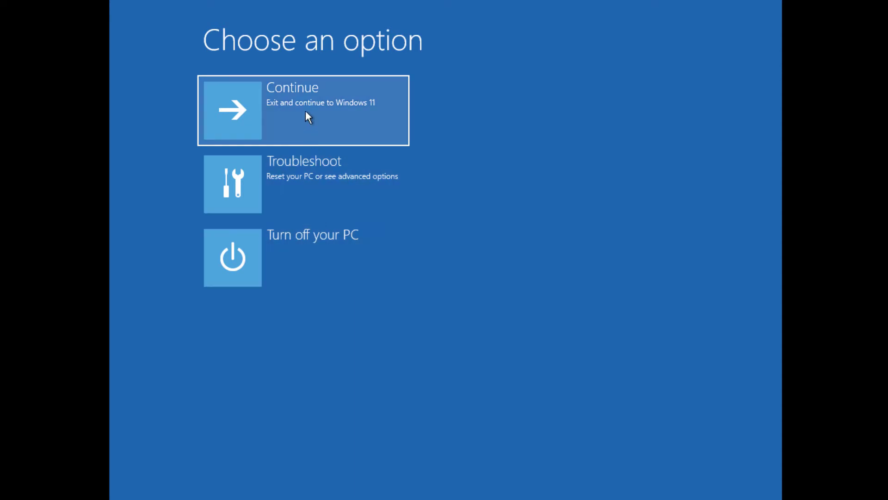
- Navigate to Troubleshoot › Advanced options in the recovery screen
click(299, 186)
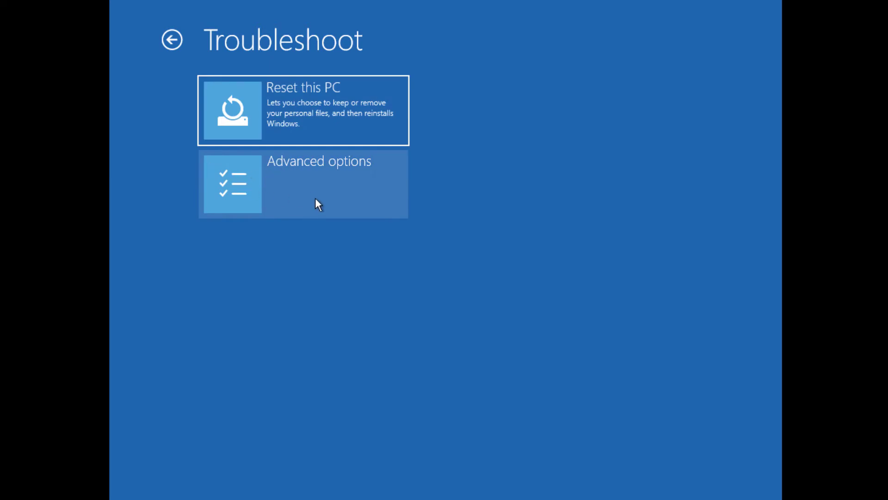
click(331, 178)
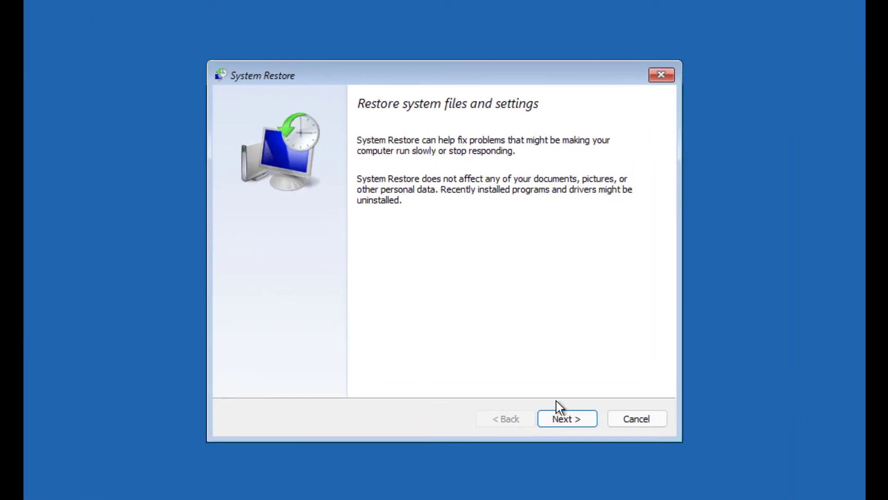
- Select the TEST1 restore point and finish the System Restore wizard
click(539, 383)
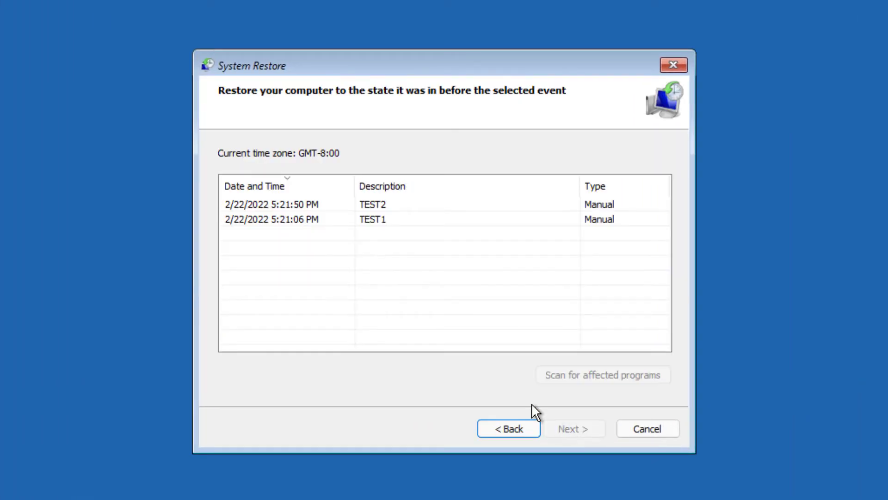
click(274, 221)
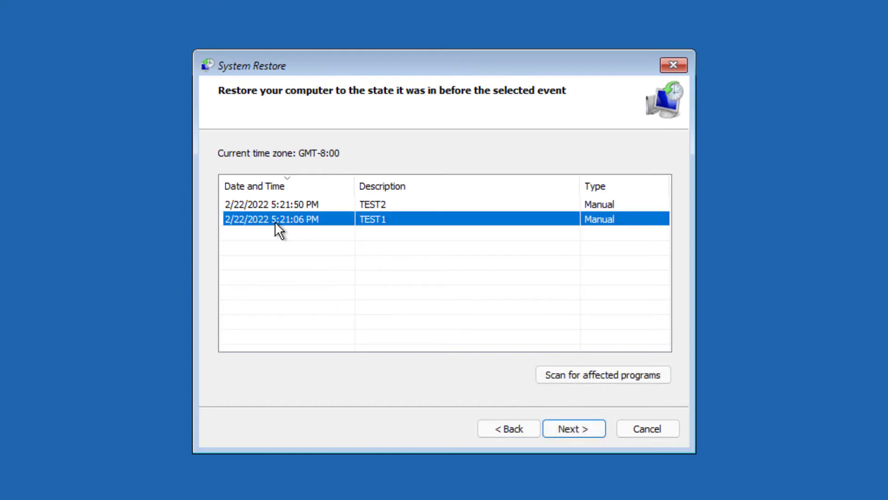
click(563, 429)
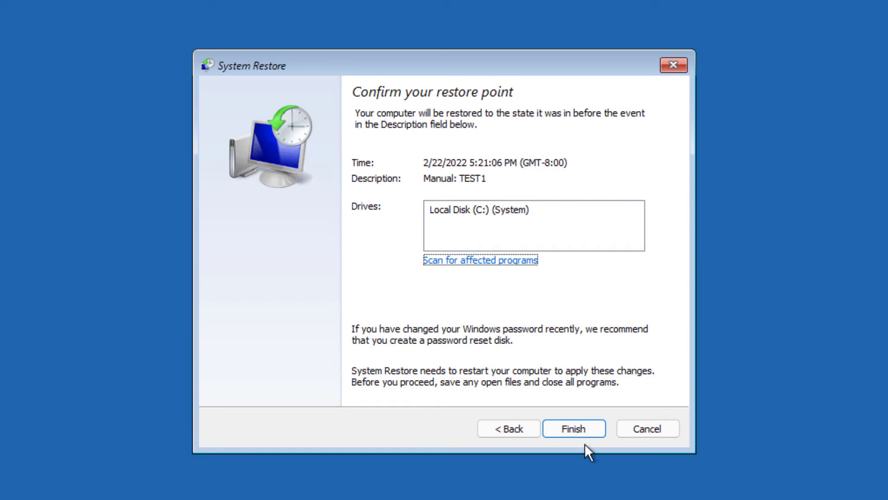
click(572, 426)
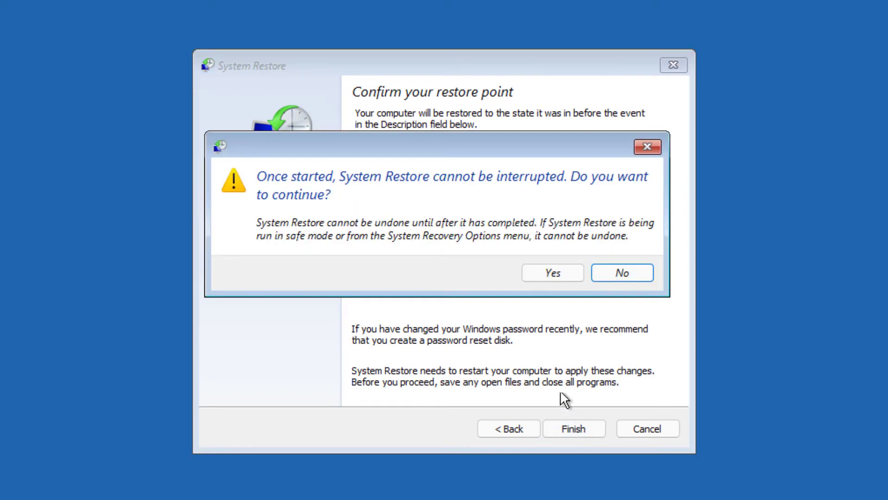
- Confirm the uninterruptible restore to TEST1 and let it return to the desktop
click(553, 273)
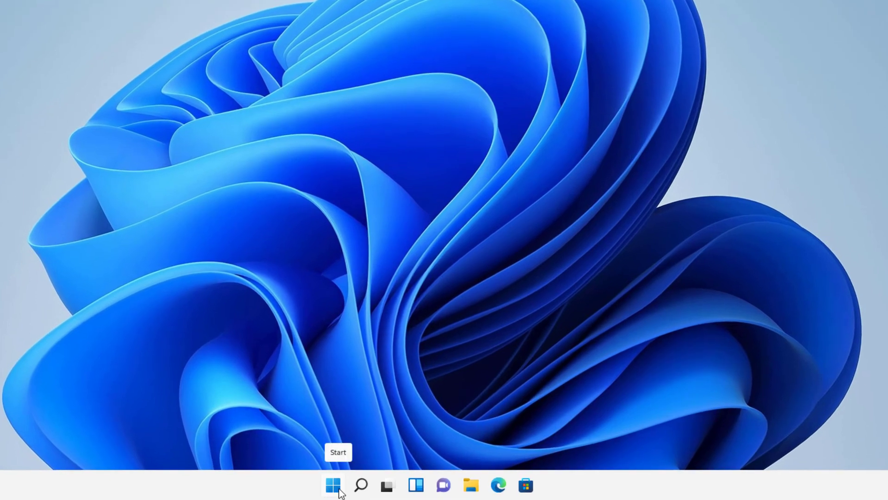
click(339, 489)
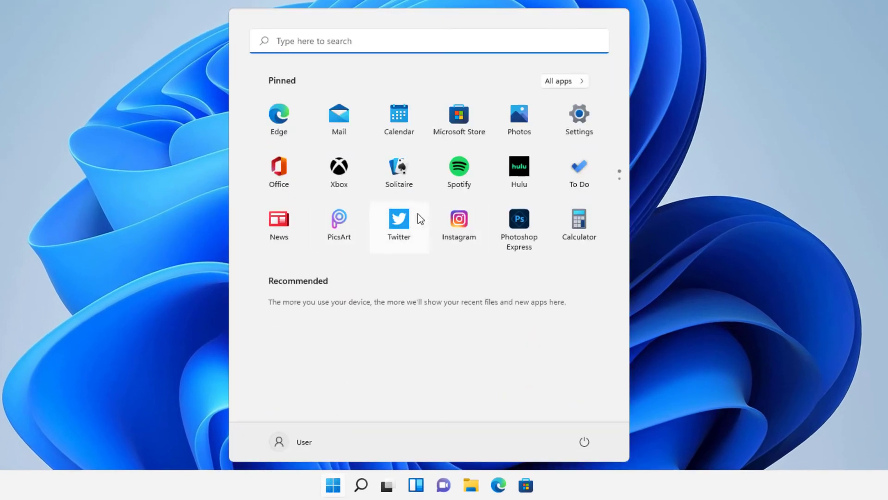
click(303, 45)
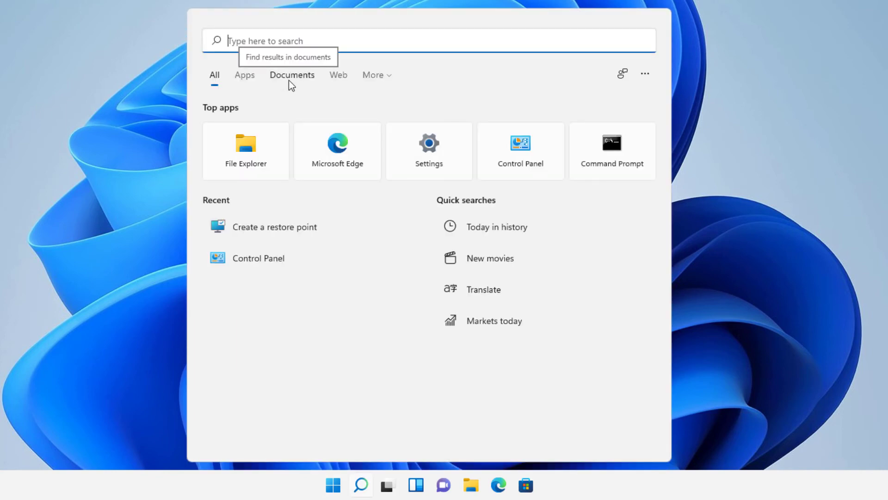
text(r)
key(BackSpace)
text(system restor)
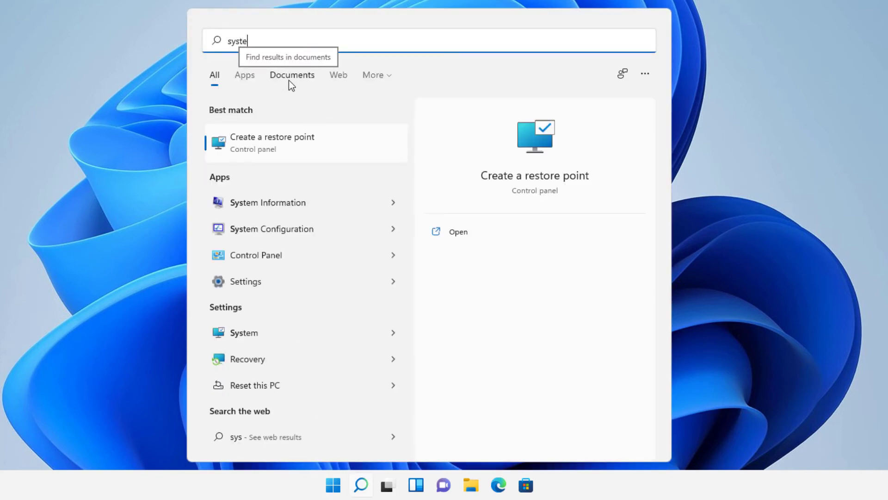
text(e)
key(Return)
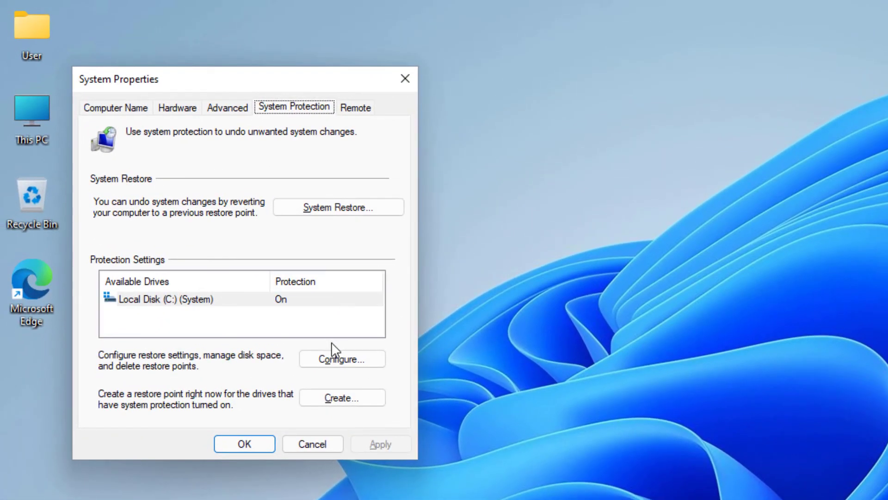
click(331, 211)
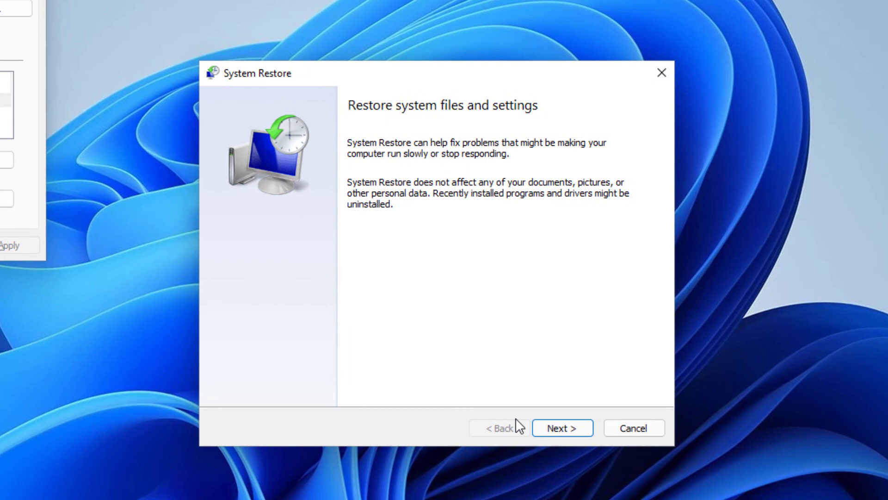
click(650, 485)
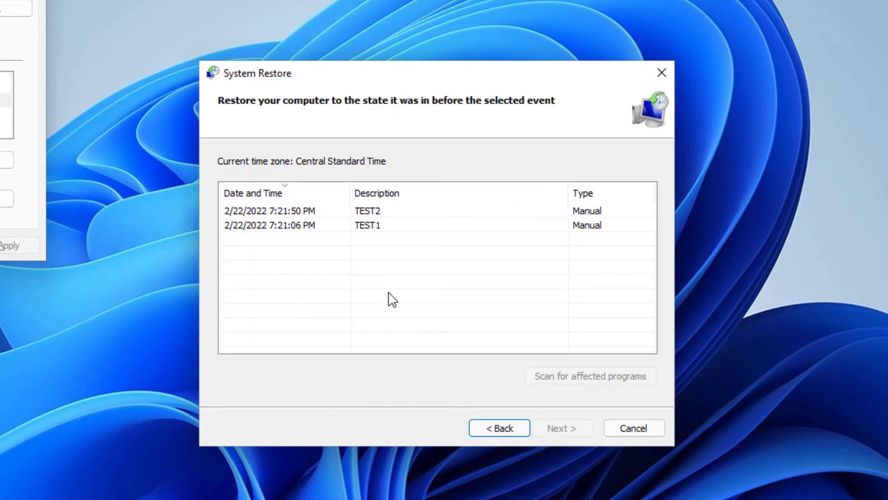
click(337, 228)
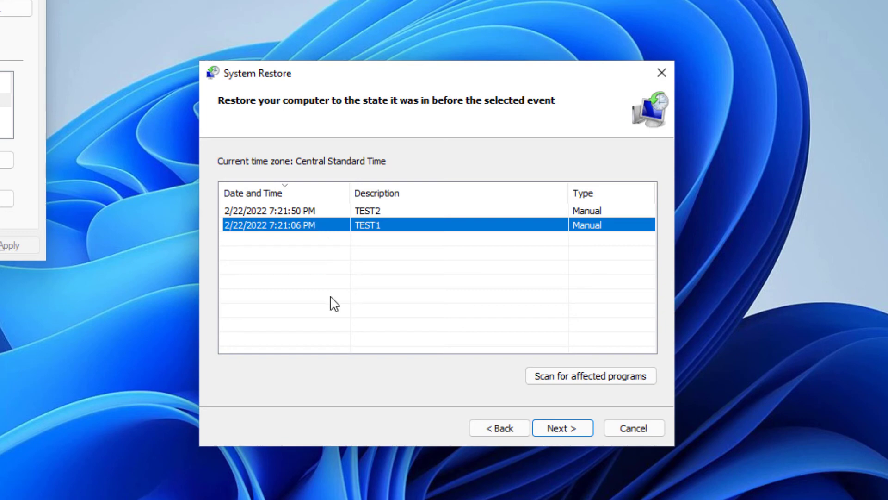
click(321, 212)
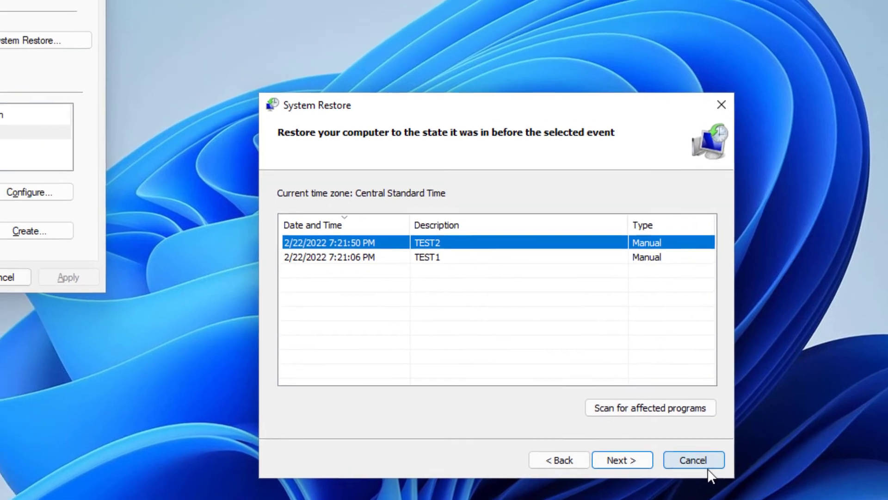
click(645, 432)
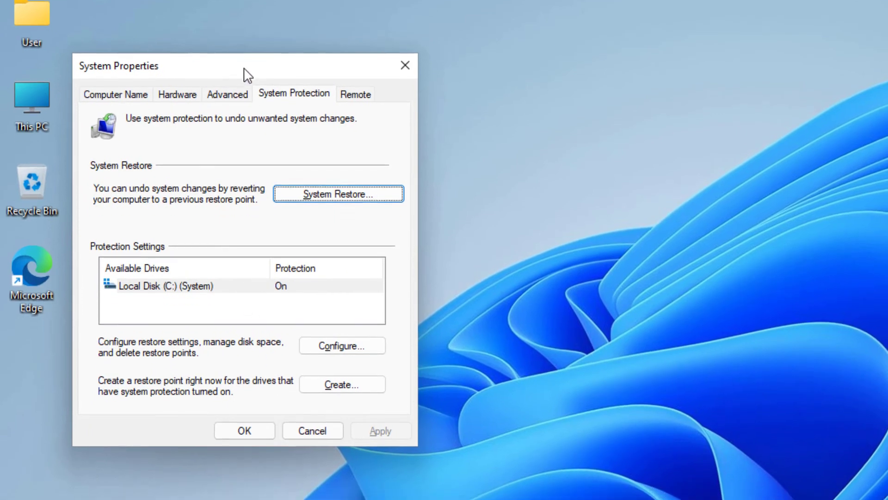
- Disable system protection on Local Disk (C:), confirm deleting its restore points, and close System Properties
drag(247, 74, 317, 171)
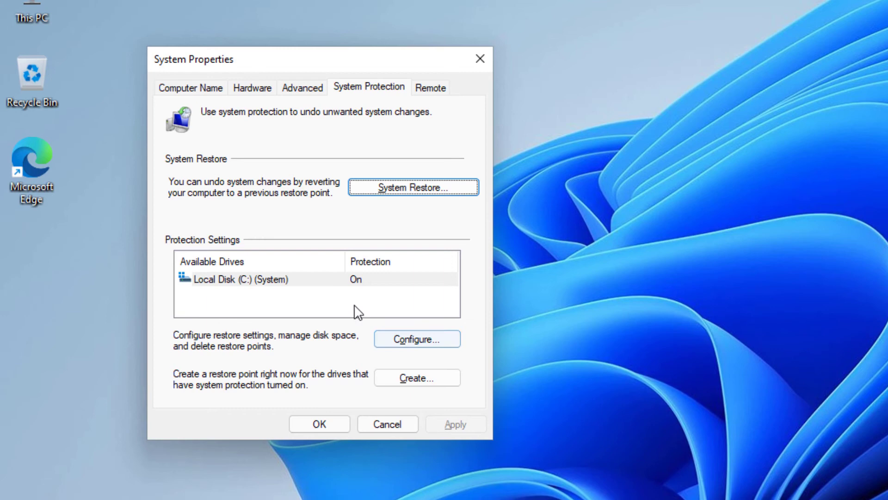
click(307, 279)
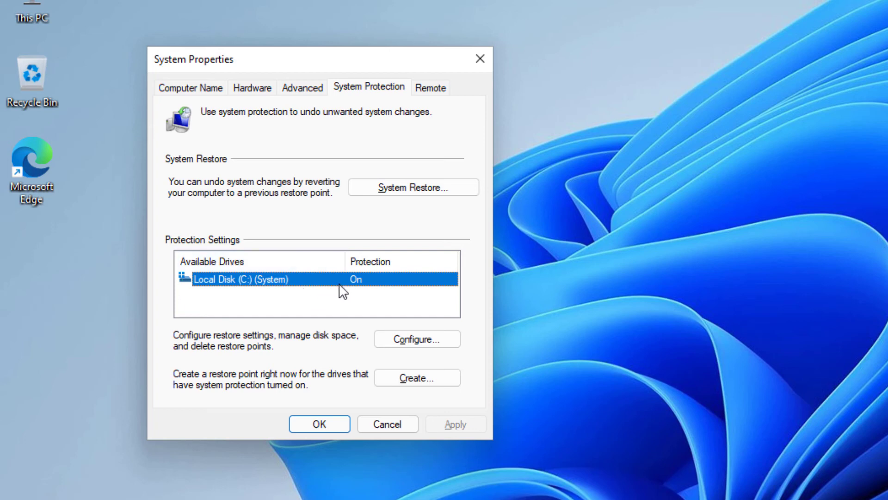
click(412, 342)
click(237, 199)
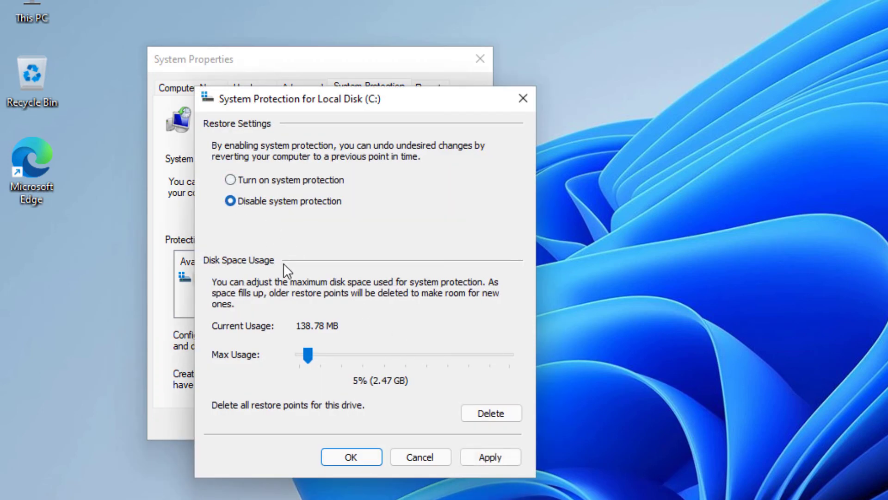
click(493, 457)
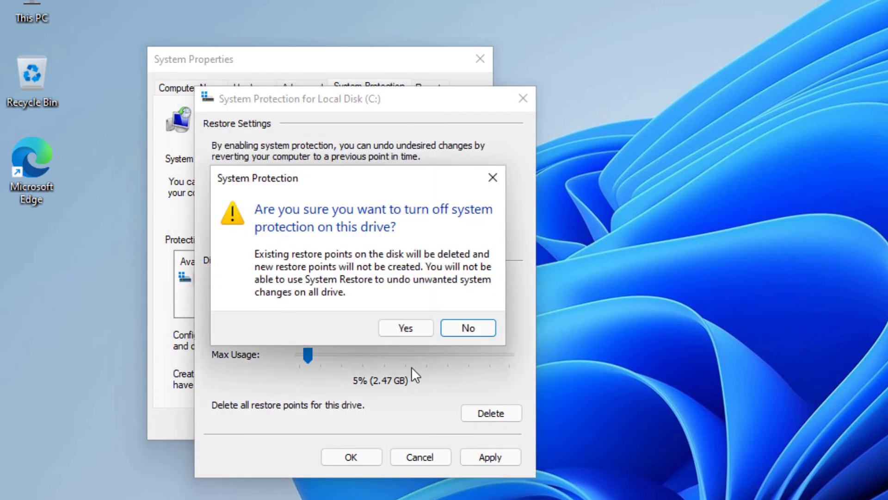
click(411, 329)
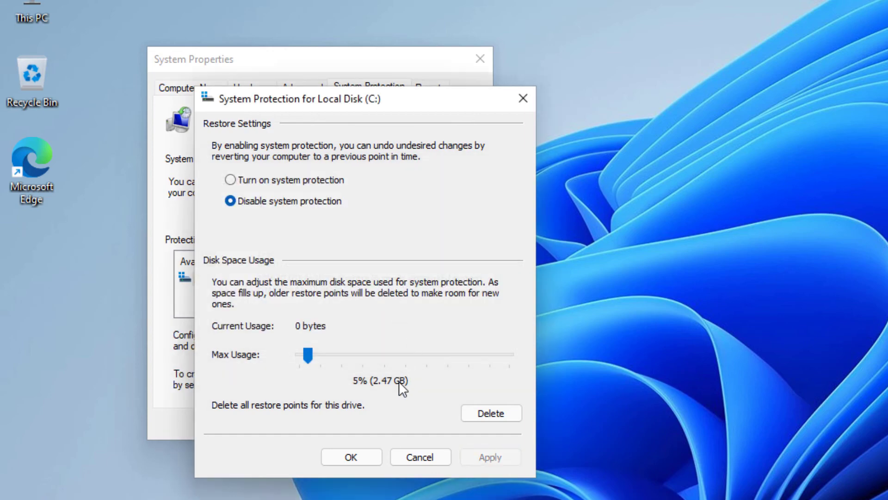
click(357, 448)
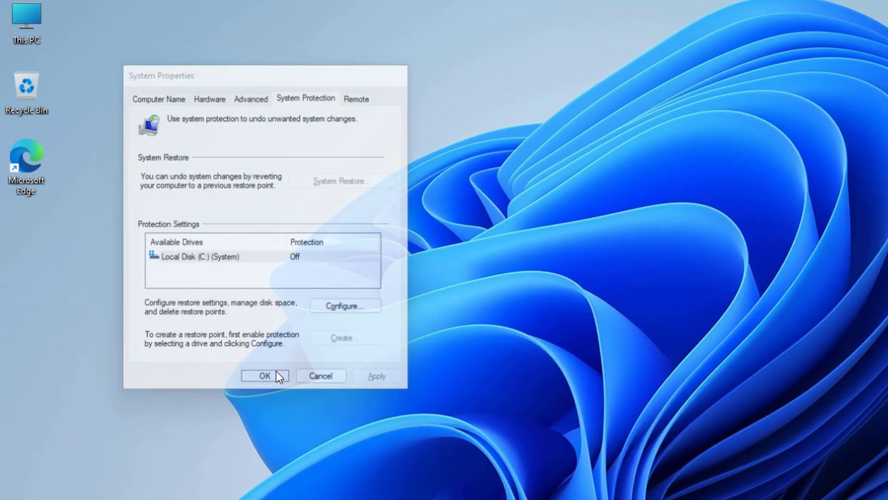
click(323, 423)
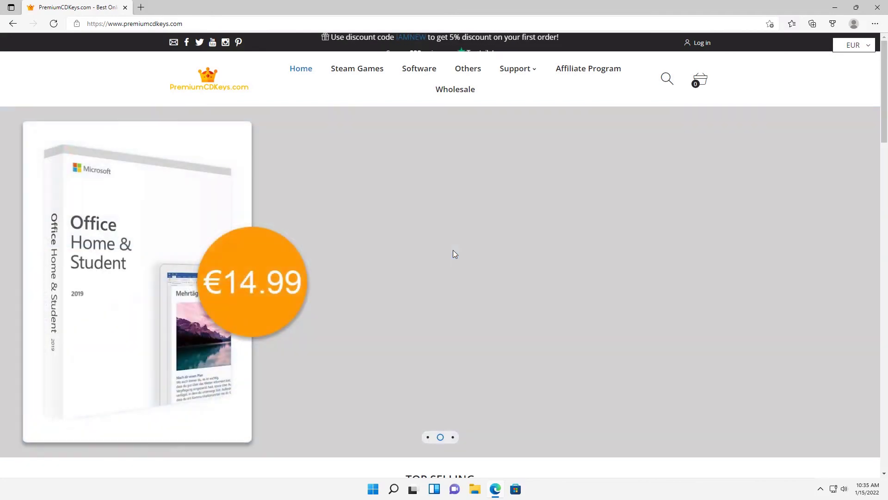
- Browse the Software category's product grid on PremiumCDKeys.com
click(420, 76)
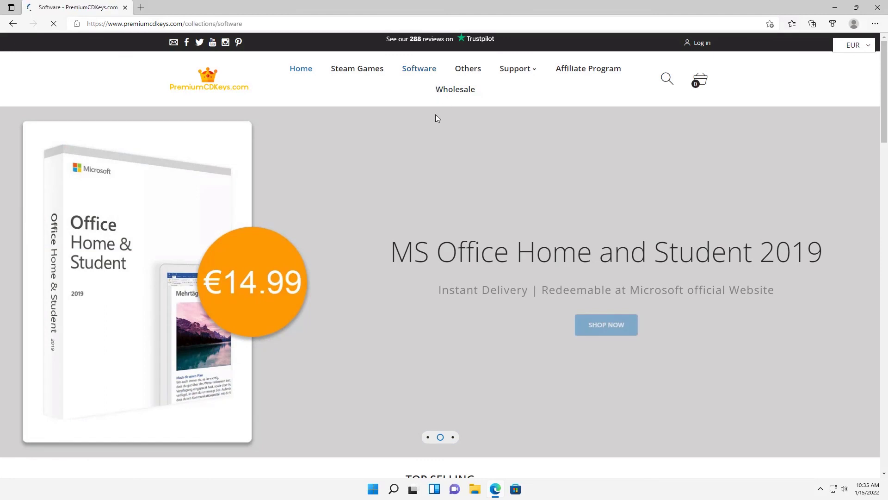
scroll(869, 176, down, 3)
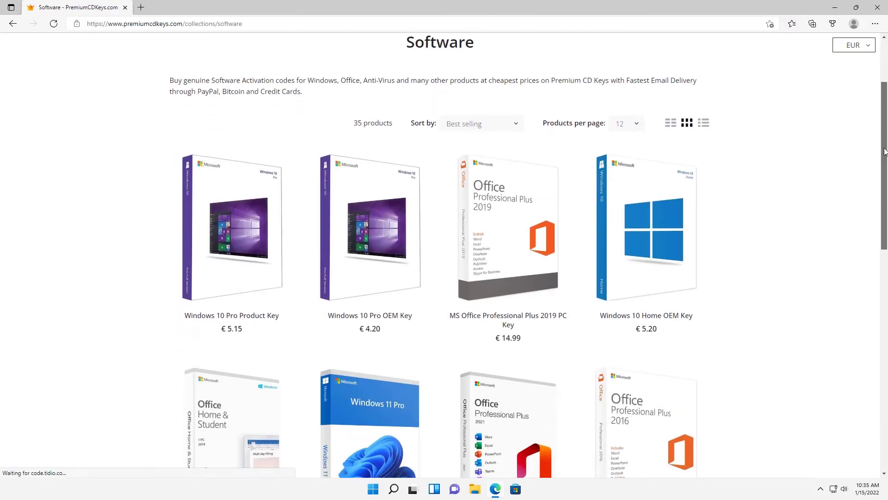
scroll(869, 175, down, 2)
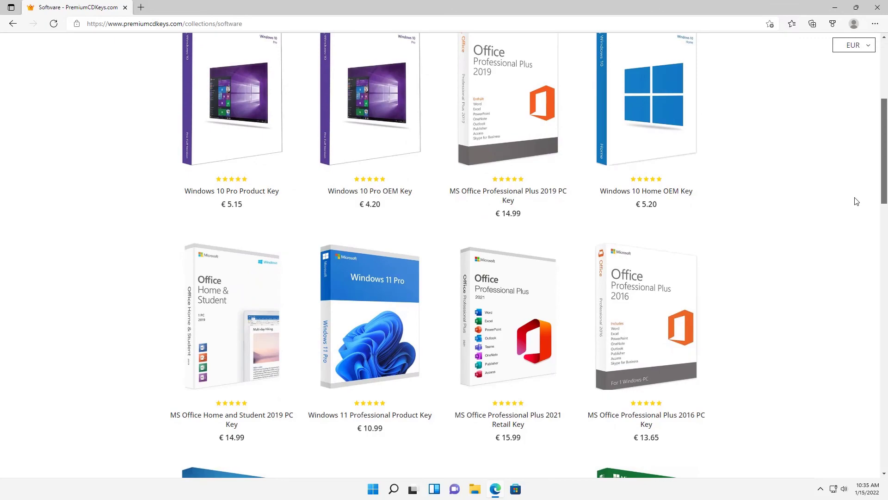
scroll(856, 201, down, 6)
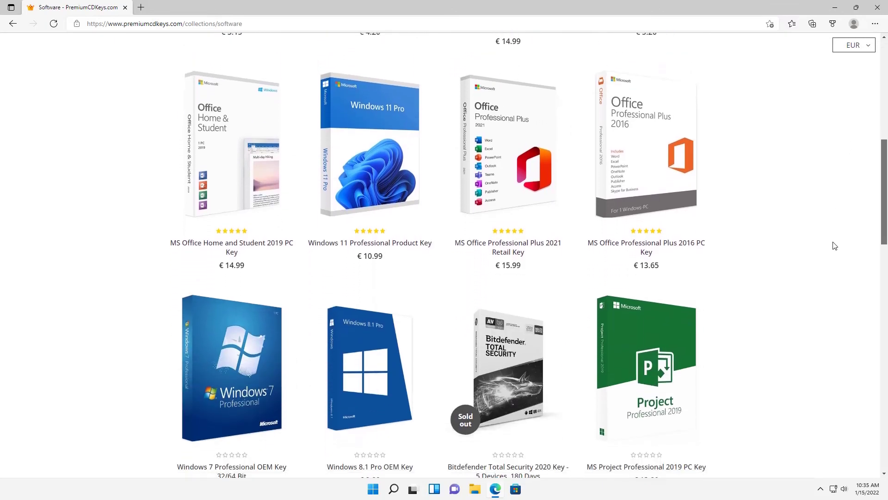
scroll(844, 284, up, 10)
scroll(860, 301, down, 18)
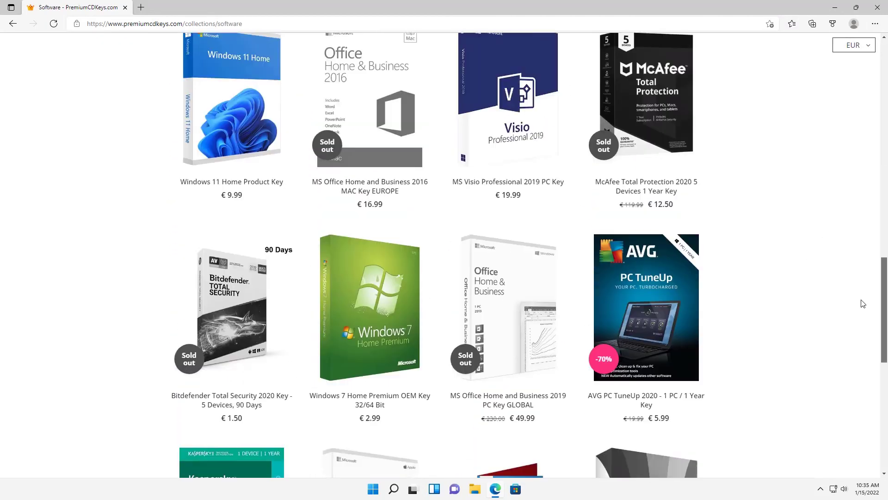
scroll(860, 207, up, 14)
scroll(861, 206, up, 5)
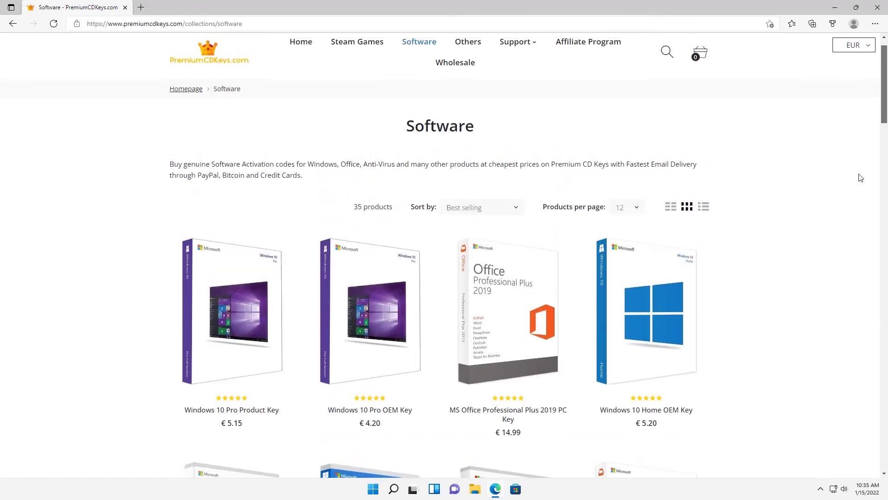
- Open the Windows 10 Pro Product Key, review its activation instructions, and add it to the cart at €5.15
click(245, 306)
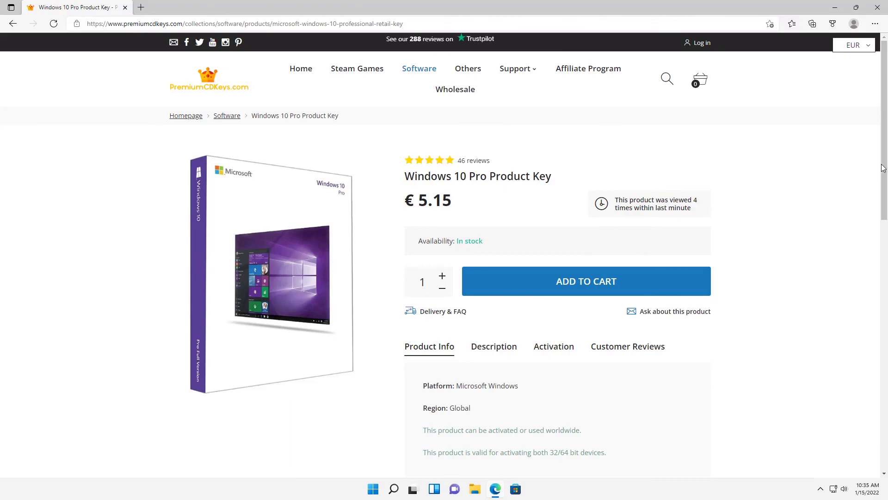
click(556, 347)
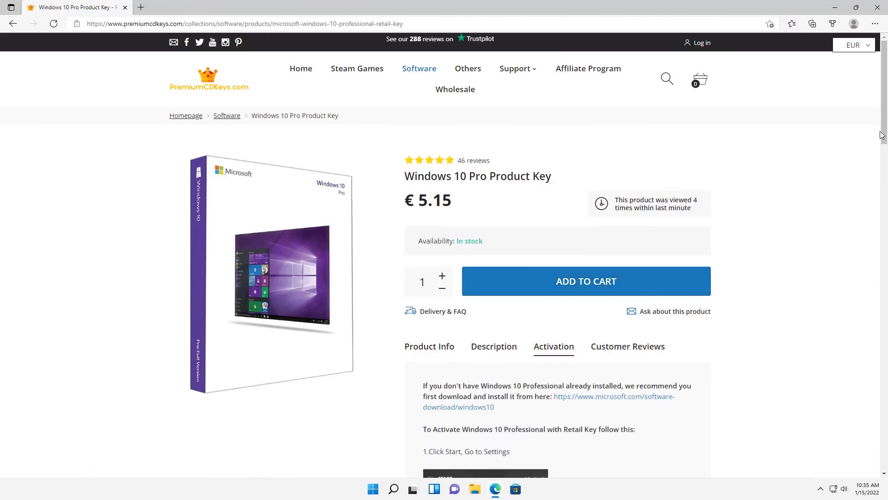
scroll(865, 266, down, 10)
scroll(865, 266, down, 4)
scroll(752, 178, up, 14)
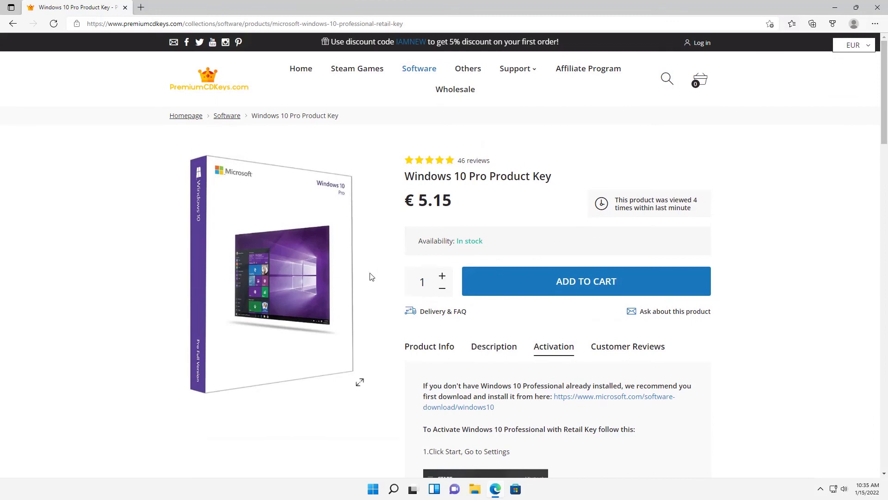
click(582, 290)
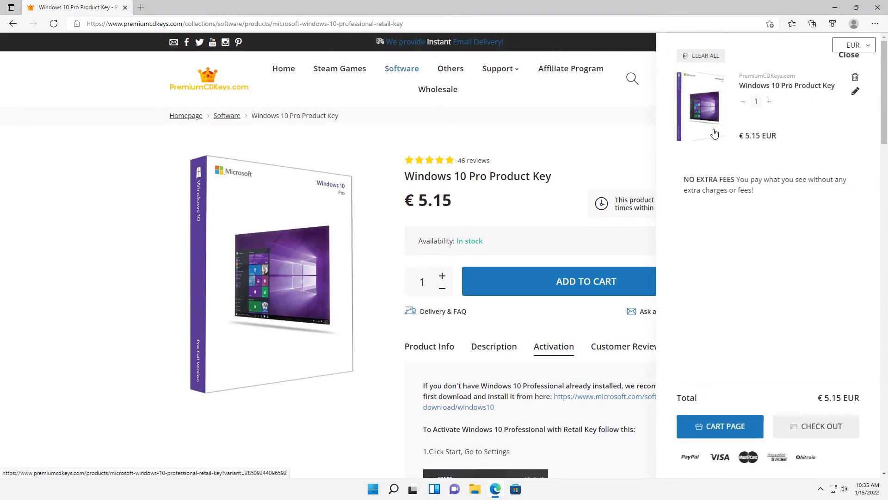
- At checkout, apply the channel's discount code to bring the Windows 10 Pro key total to €4.79
click(796, 432)
click(545, 123)
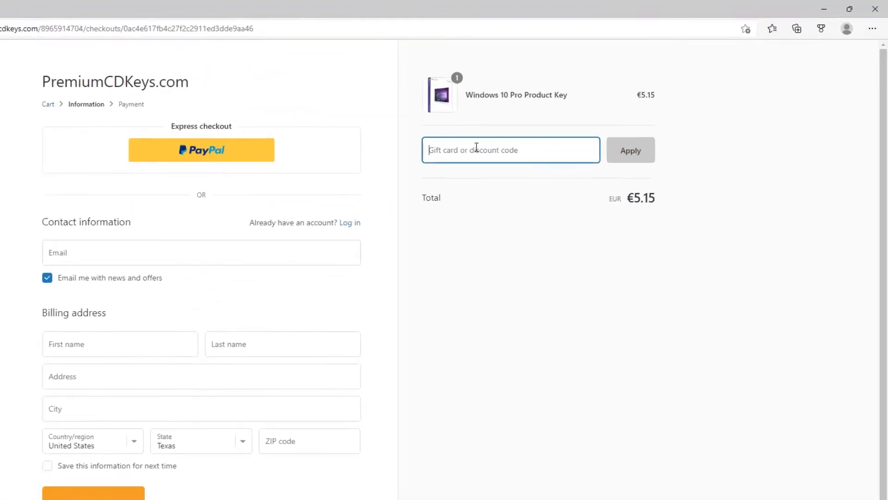
text(Heltons)
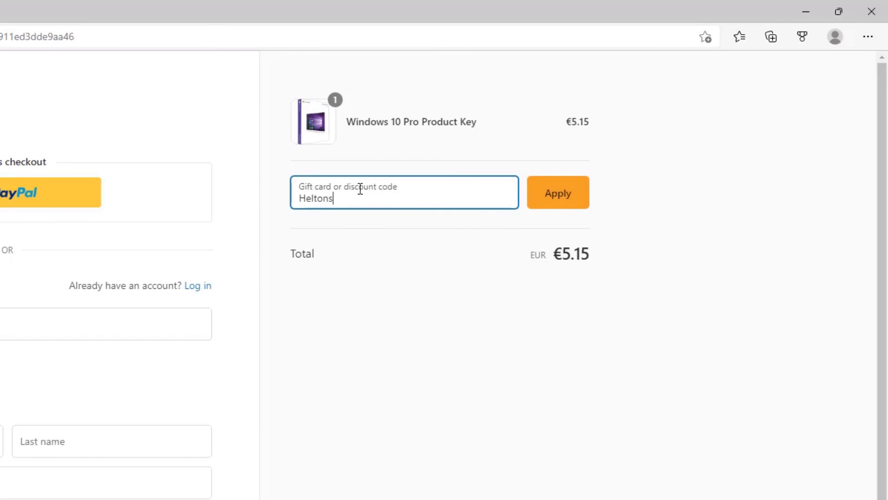
text(ComputerREpair)
click(573, 187)
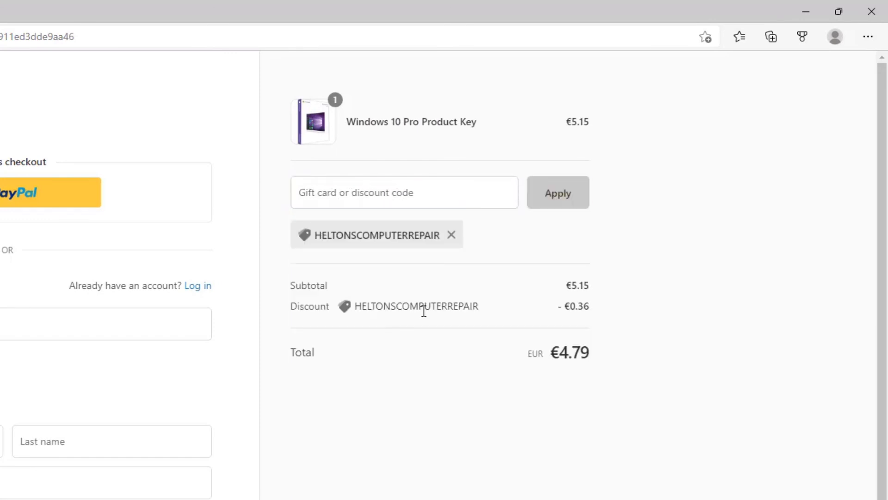